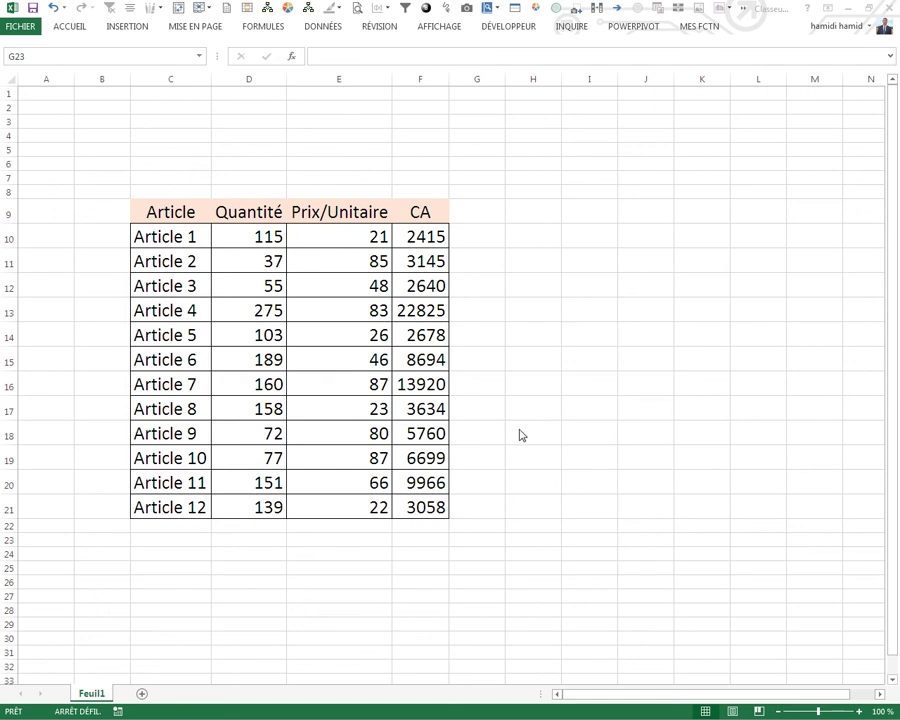
Step: Point out the Article, Quantité and Prix/Unitaire columns of the table
left_click(521, 393)
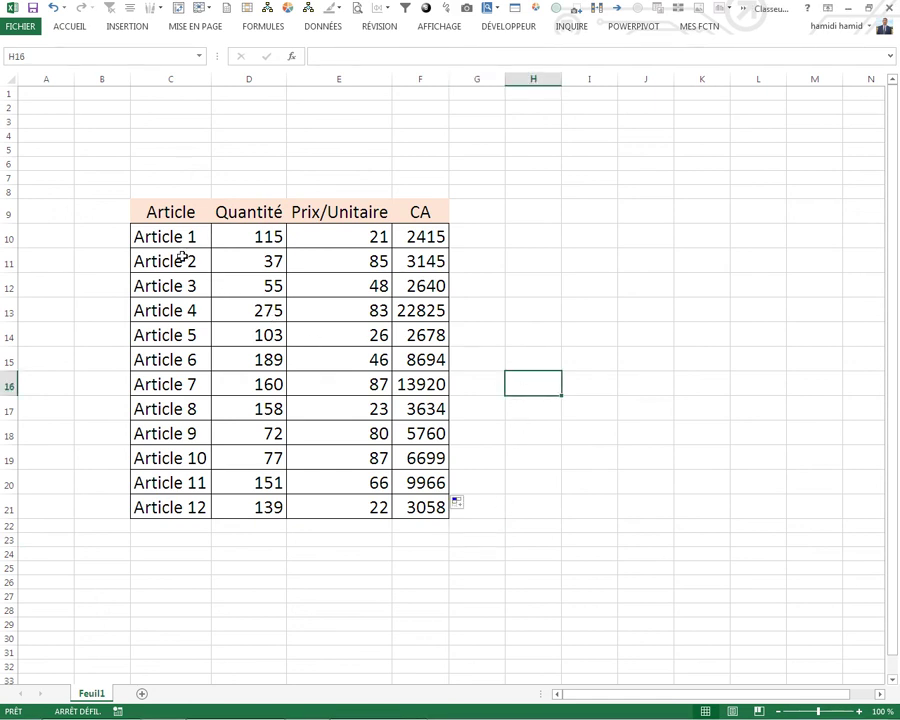
left_click(164, 218)
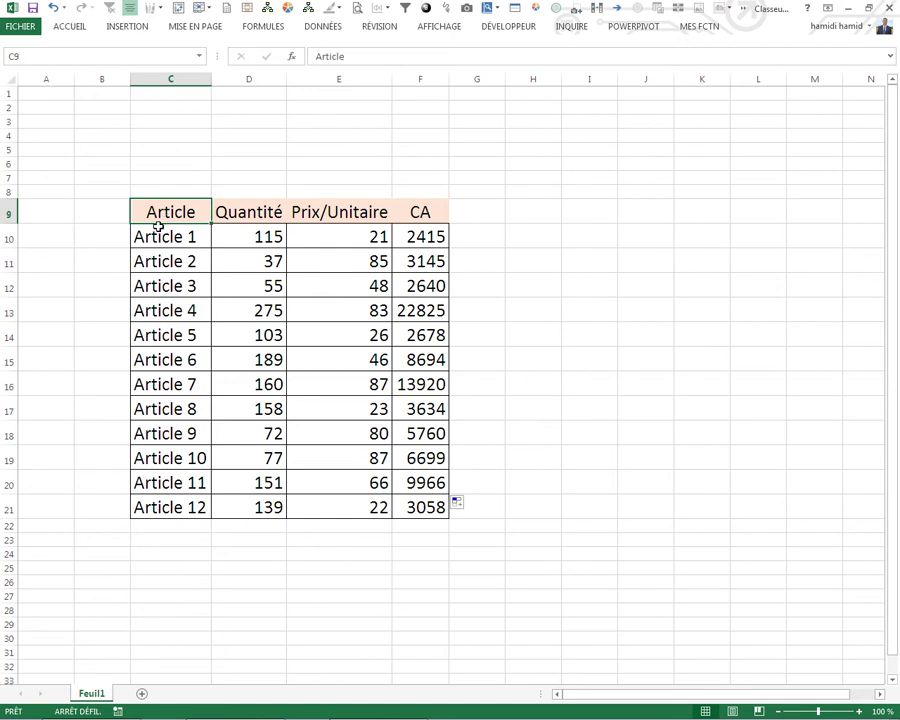
left_click(251, 214)
left_click(258, 246)
left_click_drag(311, 235, 348, 511)
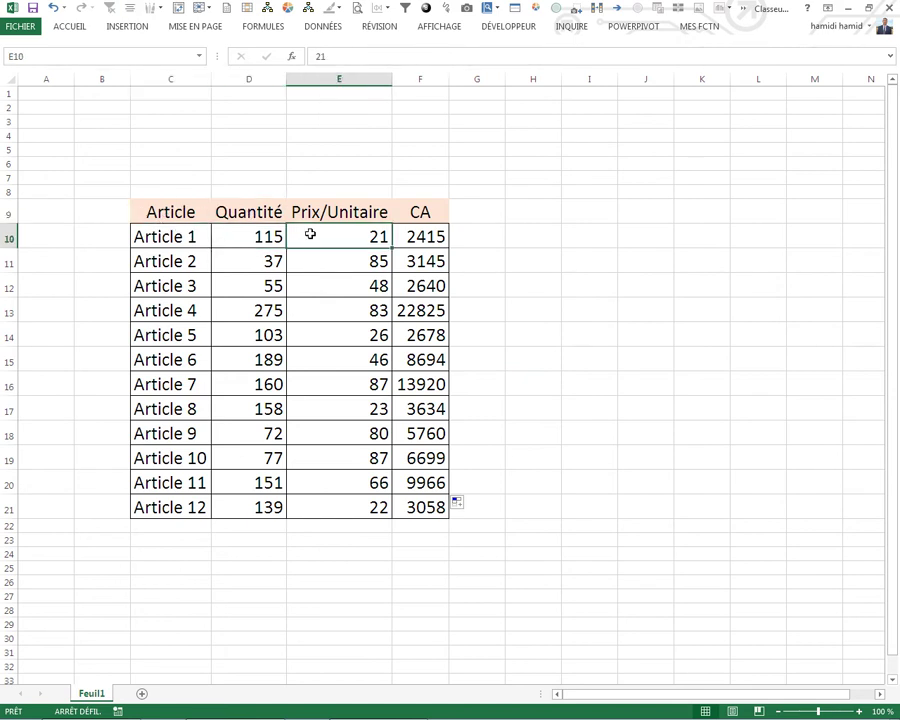
Step: Check the CA formula in F10 against its price cell and fill it down to F21
left_click(421, 236)
left_click(325, 240)
left_click(436, 236)
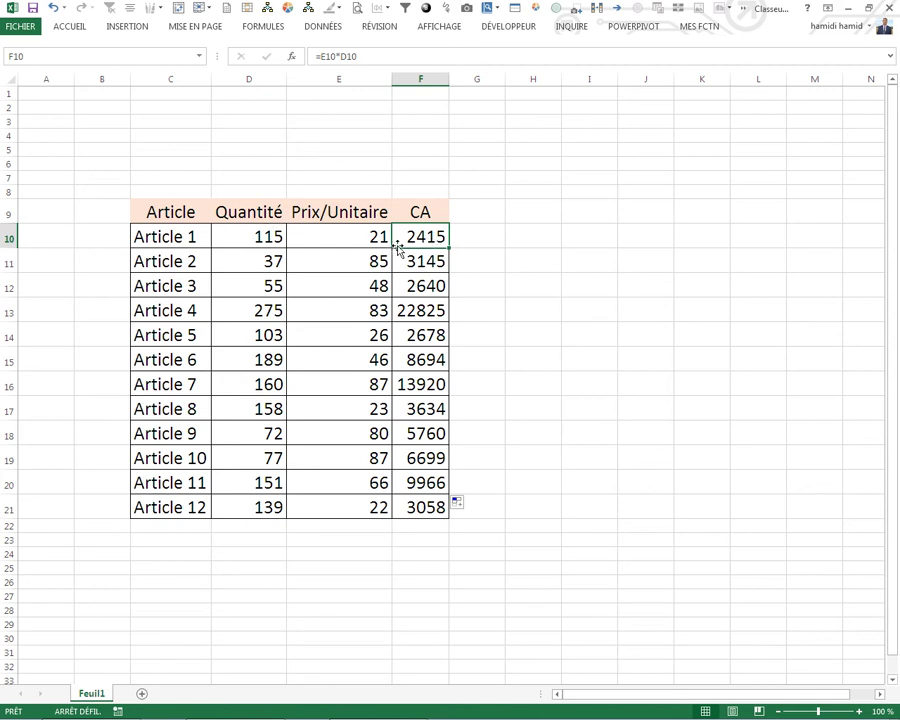
left_click_drag(450, 251, 453, 515)
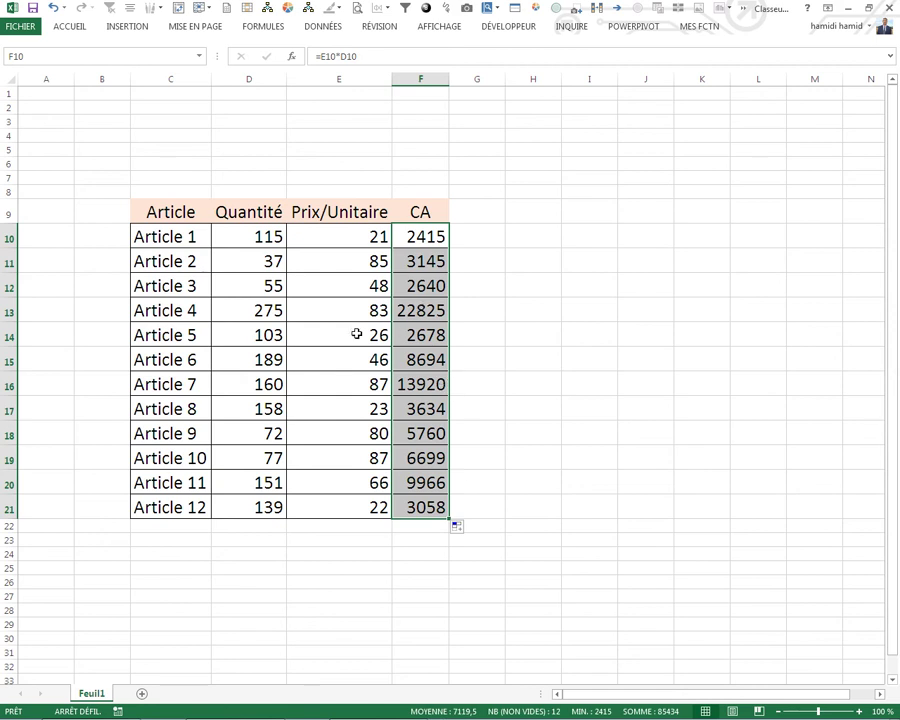
Step: Hard-type 85686 into F15, then restore the CA formula from F13 through F16
left_click(424, 364)
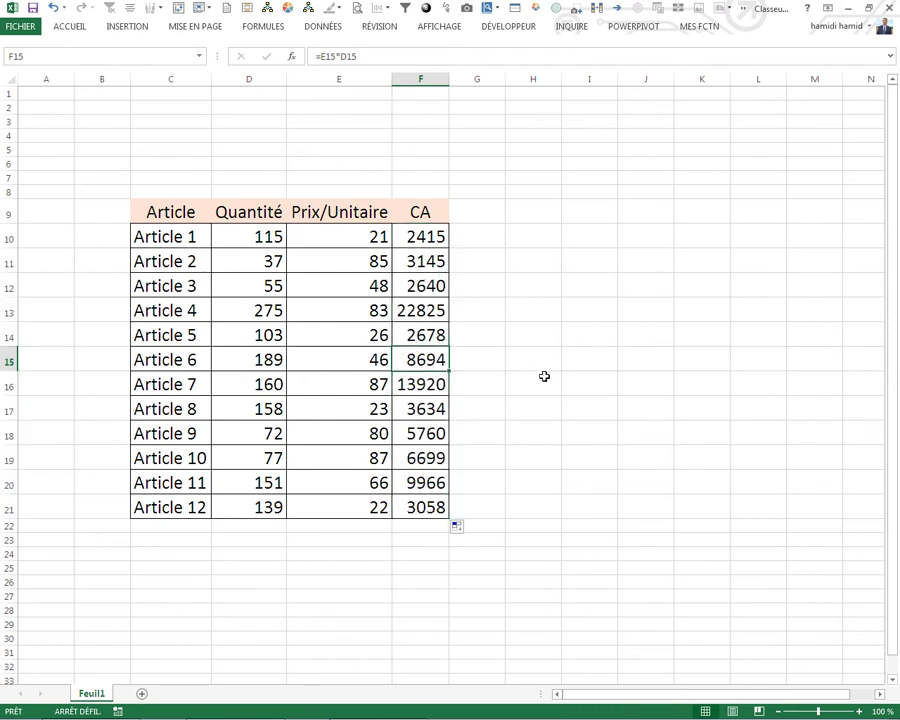
type("85686")
left_click(548, 381)
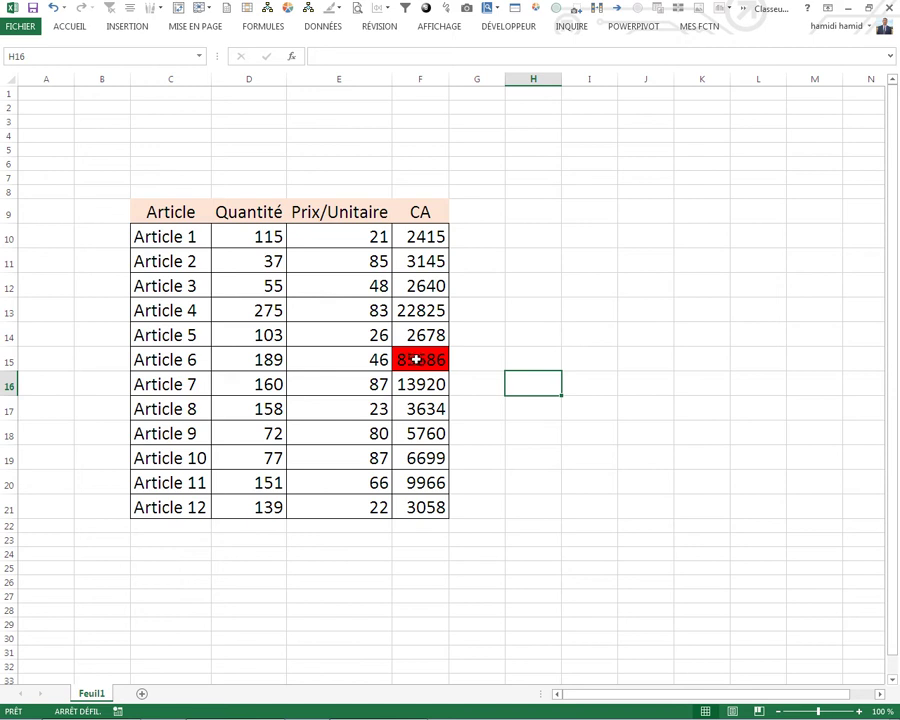
left_click(427, 311)
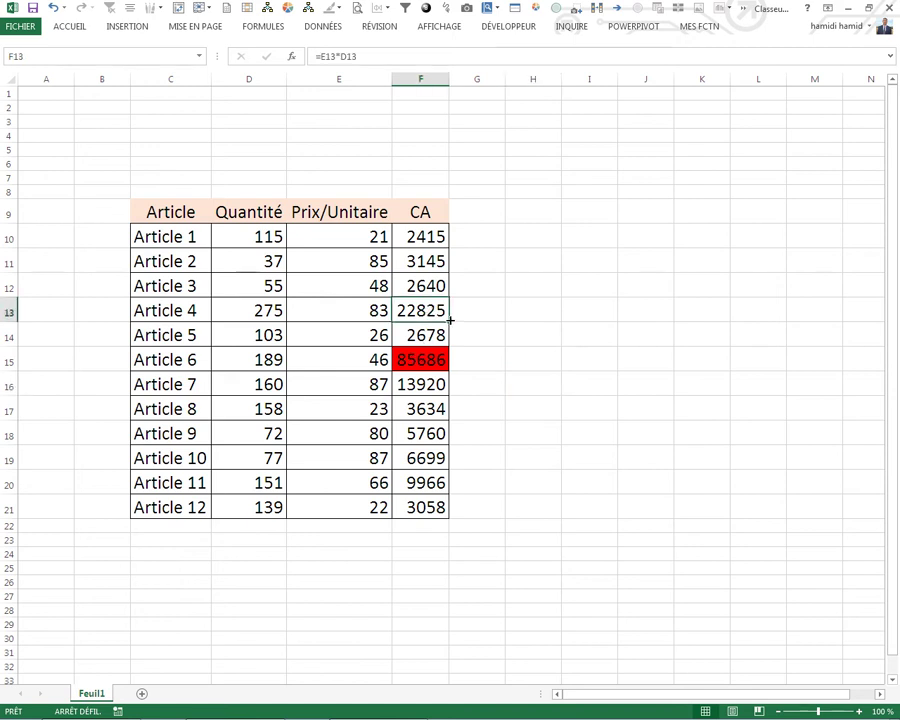
left_click_drag(451, 320, 449, 396)
Step: Hard-type 1212 into Article 11's CA cell, then restore the CA formula through F20
left_click(426, 481)
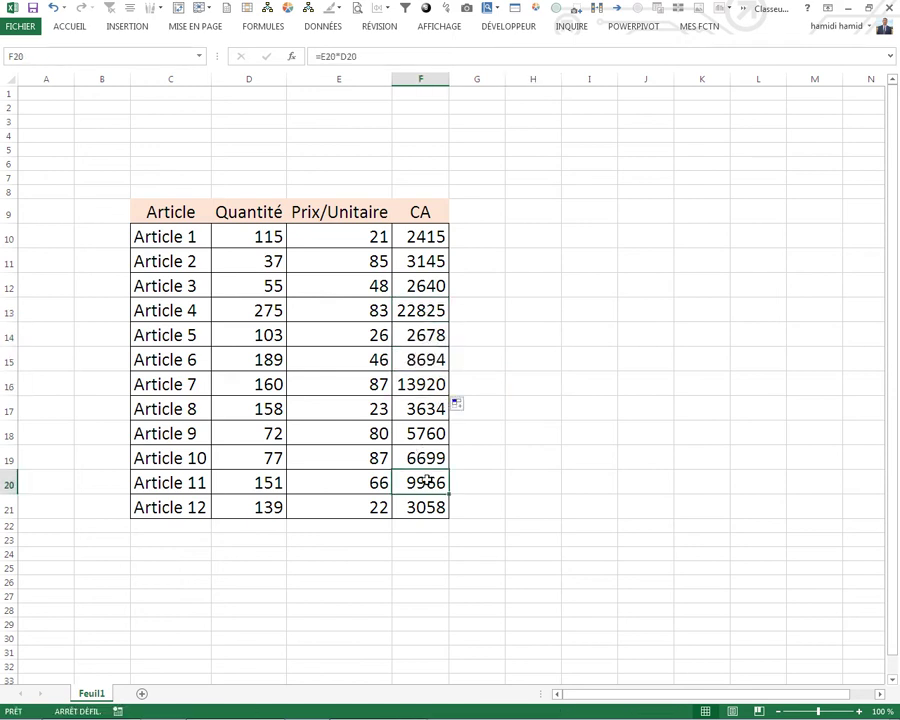
double_click(413, 484)
type("1212")
left_click(524, 414)
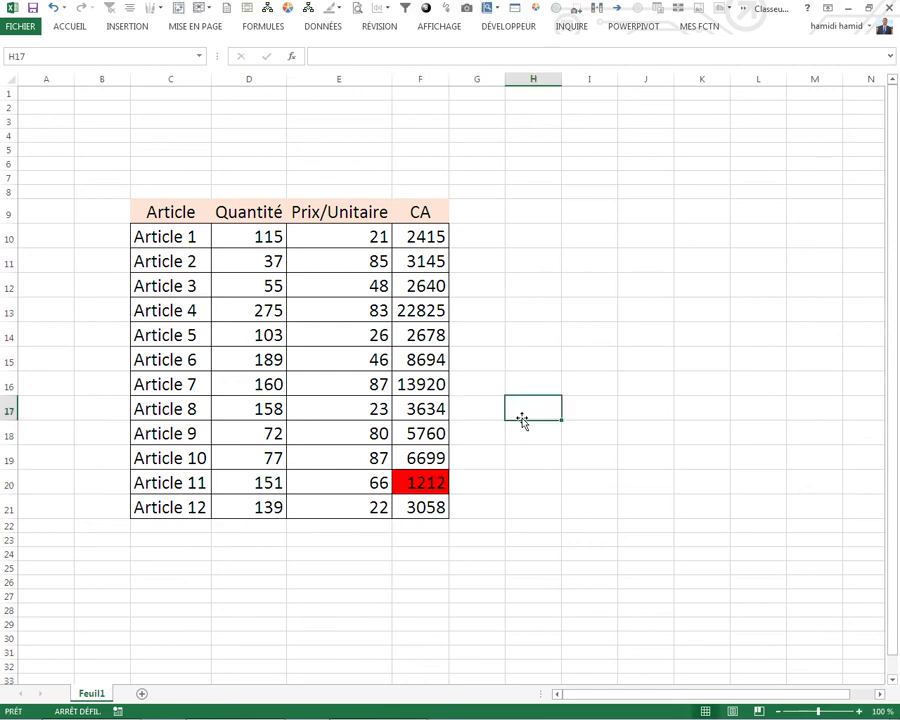
left_click(439, 435)
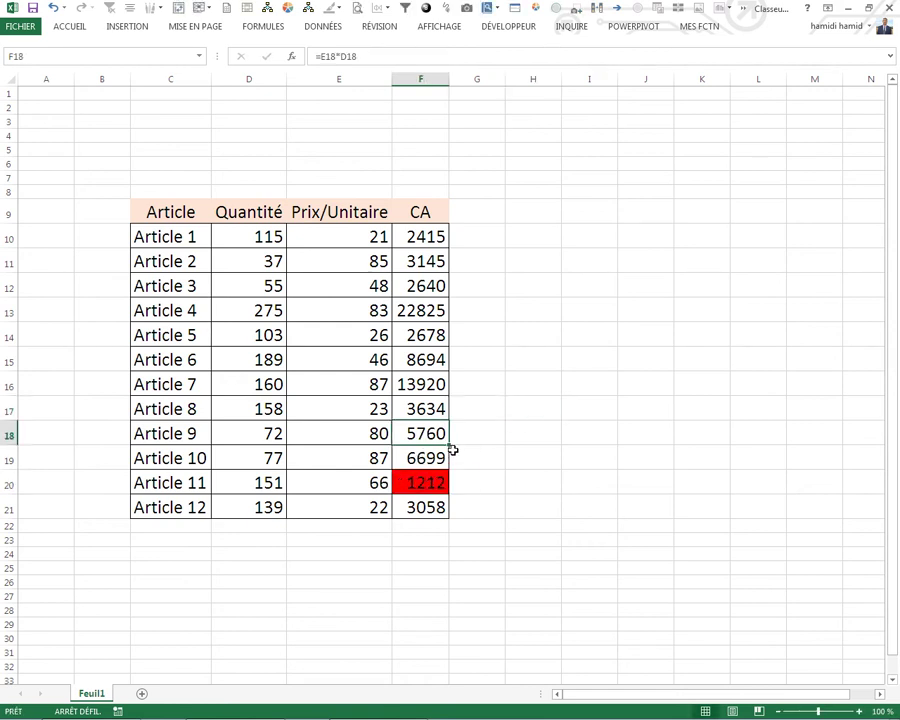
left_click_drag(451, 446, 447, 490)
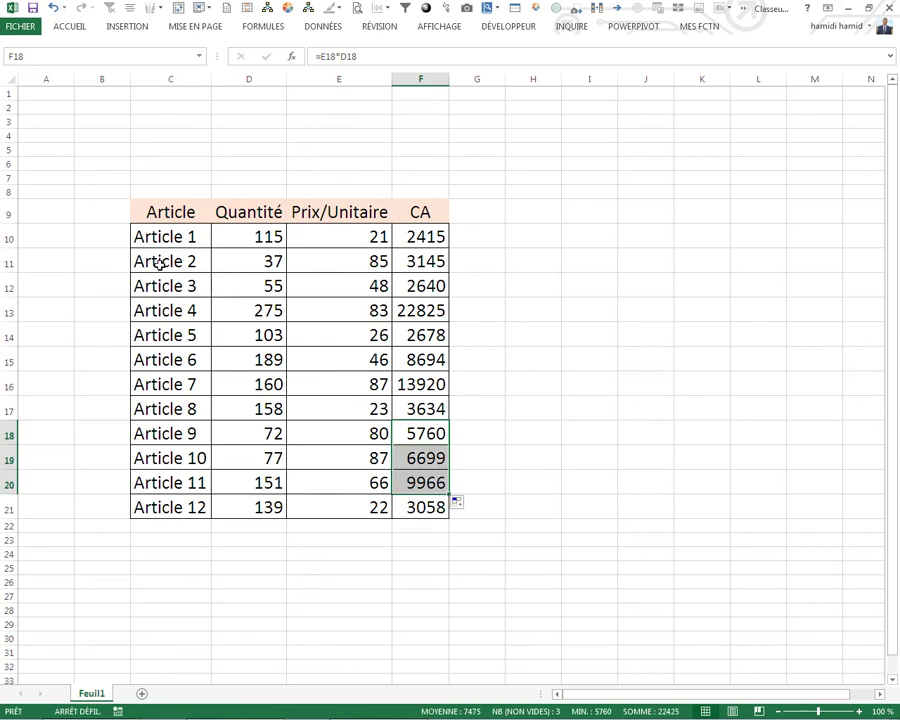
Step: Delete the existing red-highlight conditional formatting rule from F10:F21 in the rules manager
left_click_drag(407, 232, 417, 507)
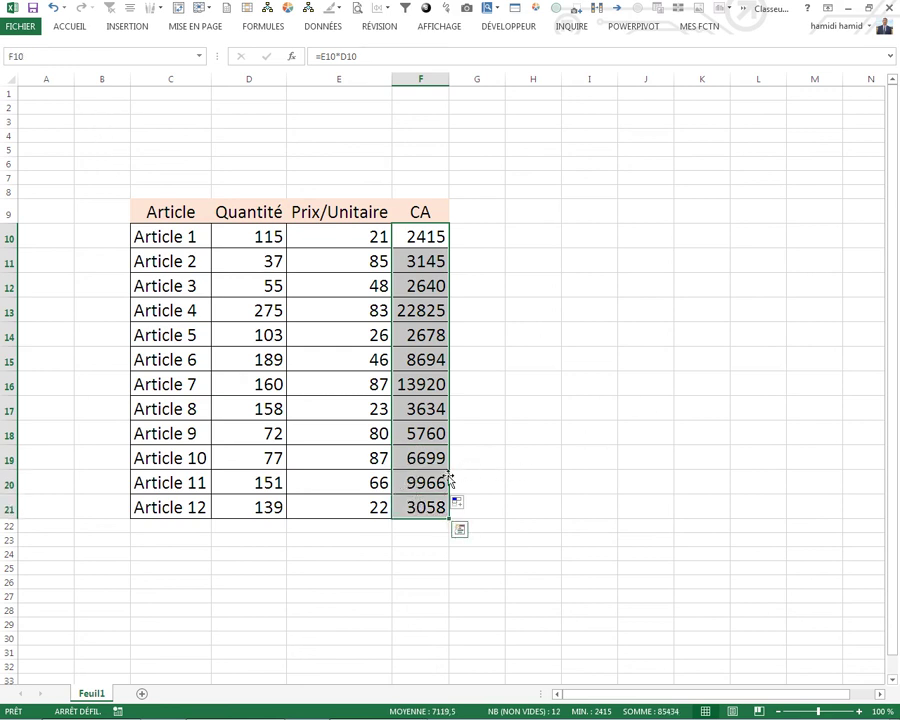
left_click(71, 28)
left_click(478, 85)
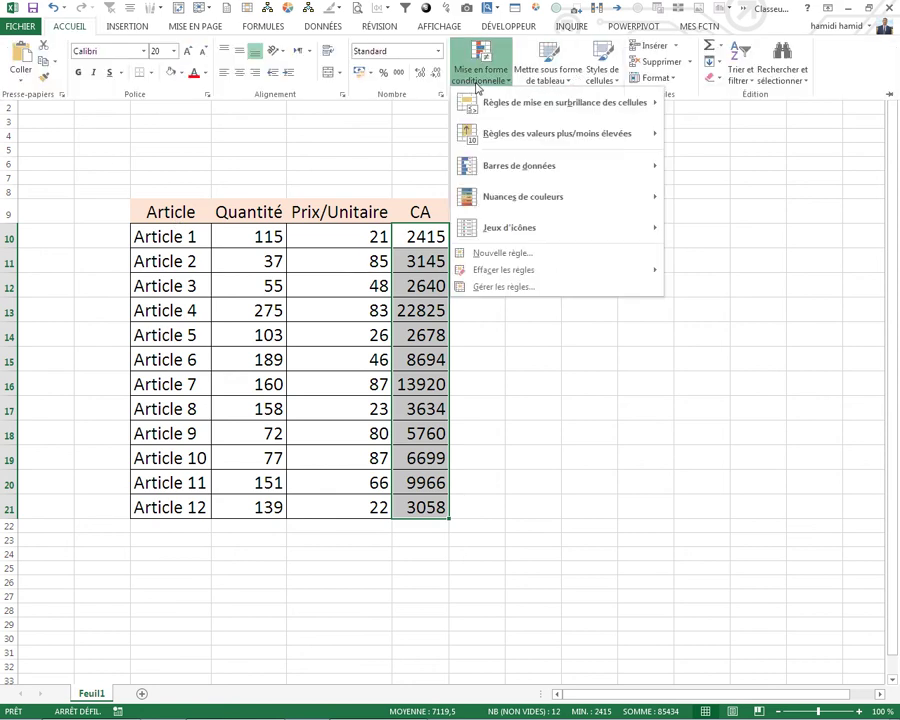
left_click(483, 288)
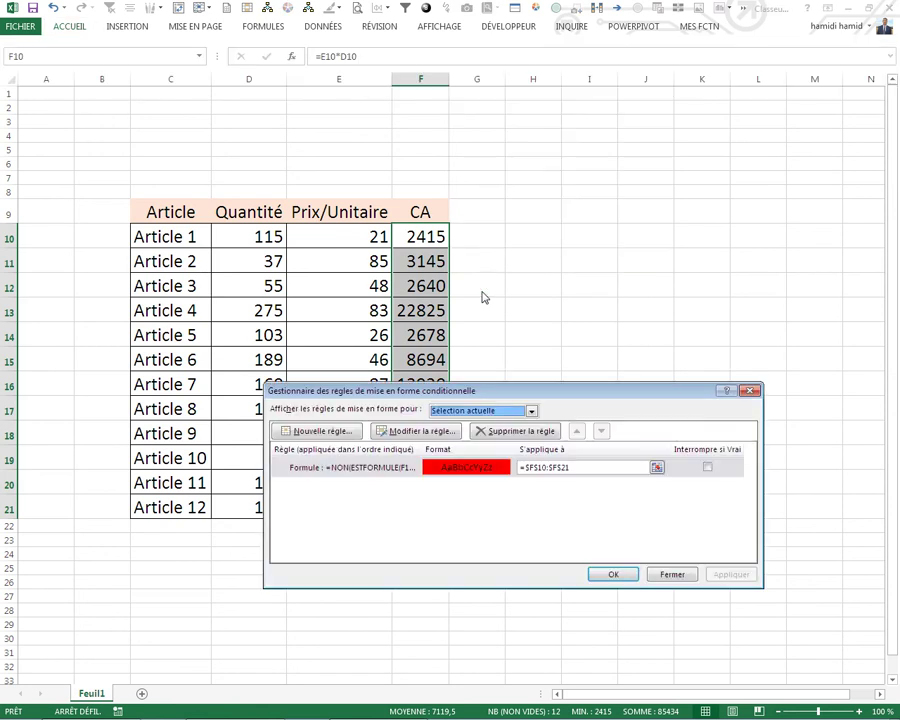
left_click(370, 467)
left_click(491, 432)
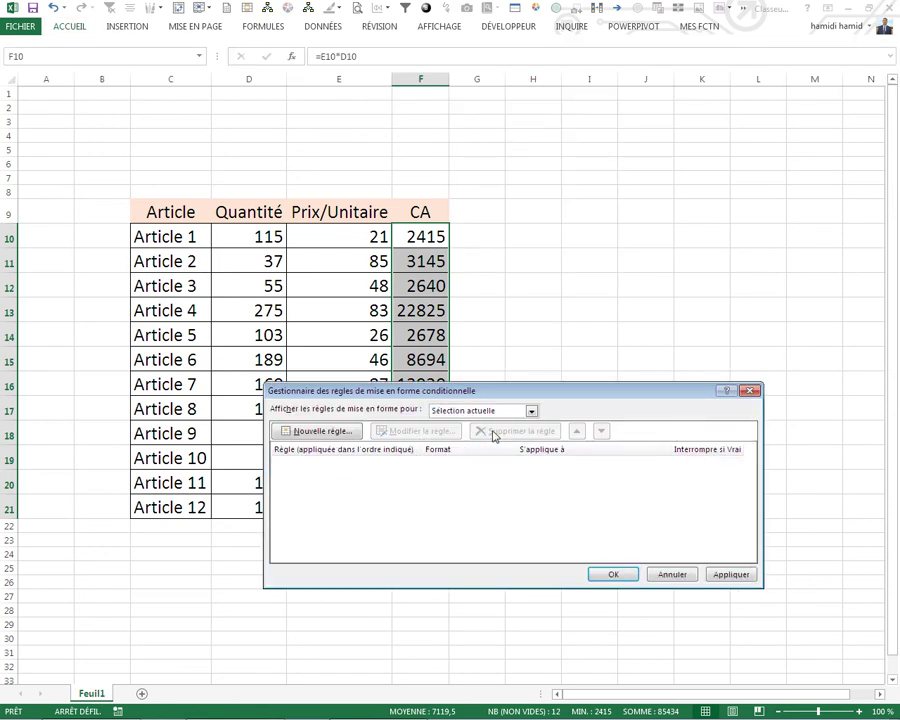
left_click(611, 574)
left_click(540, 464)
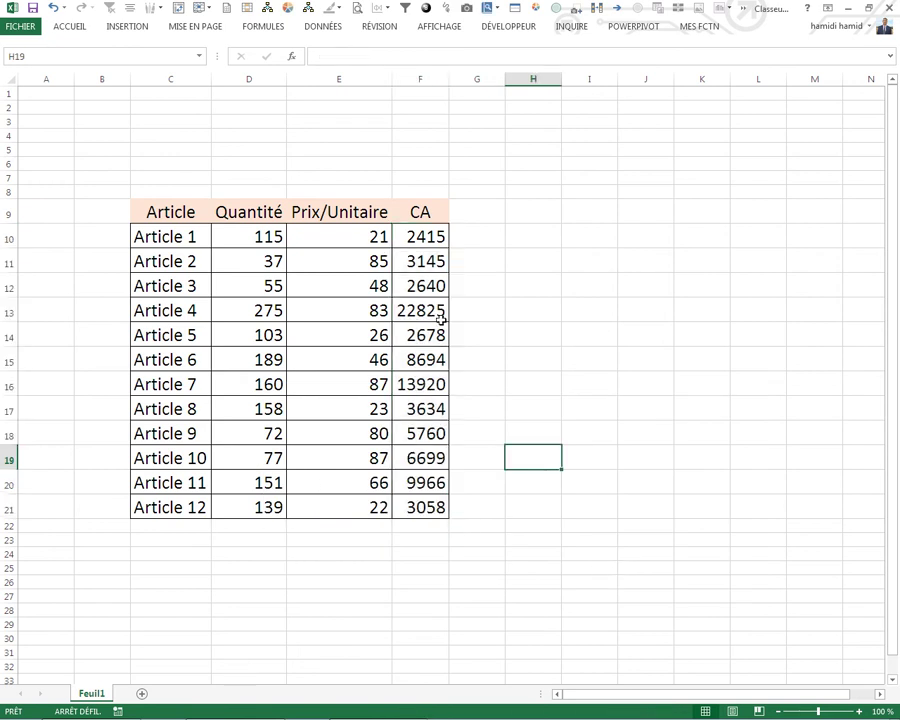
Step: Overwrite Article 3's CA formula in F12 with the typed value 565
left_click(421, 240)
left_click(422, 285)
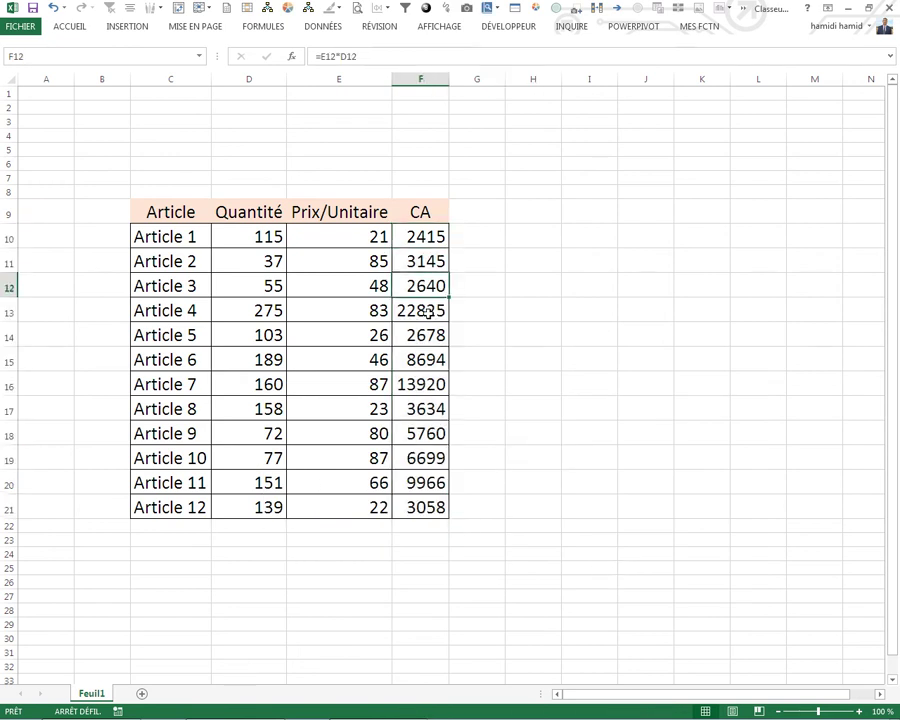
type("56+5+")
left_click(562, 426)
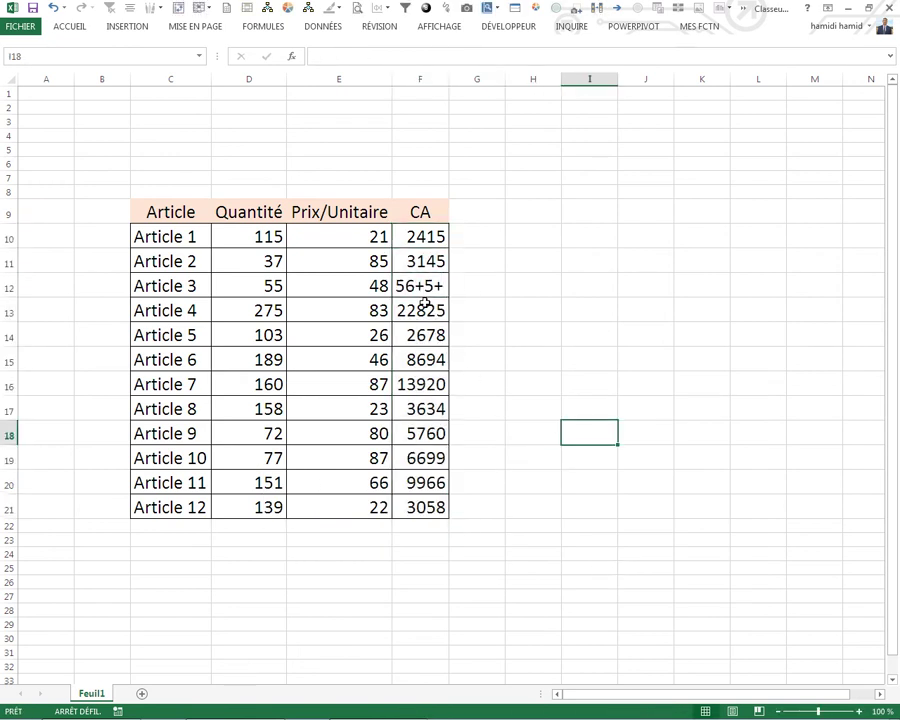
left_click(470, 334)
left_click(434, 285)
type("56")
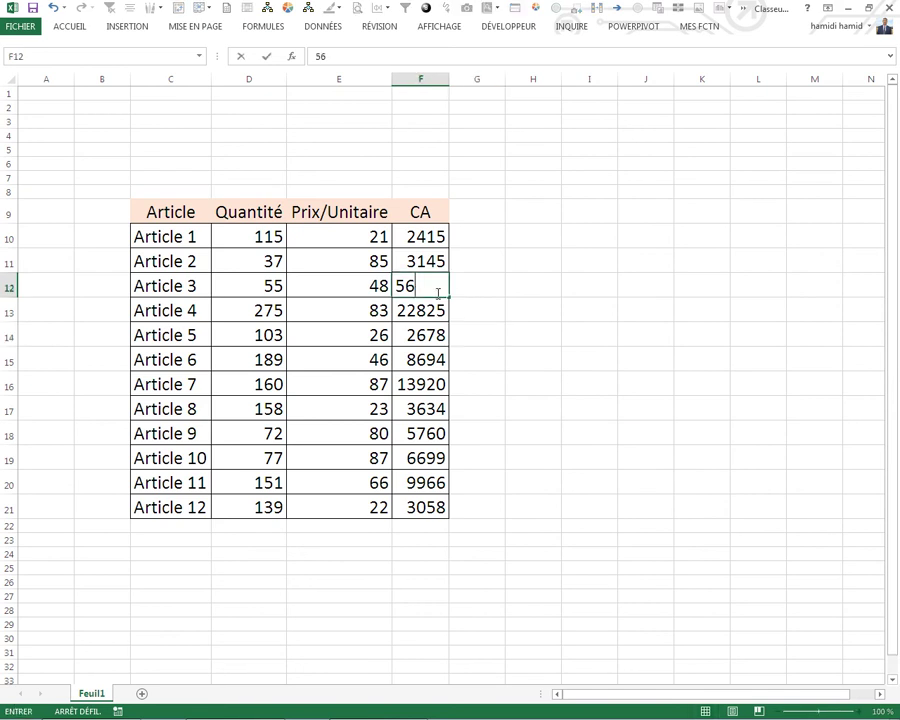
type("5")
left_click(521, 314)
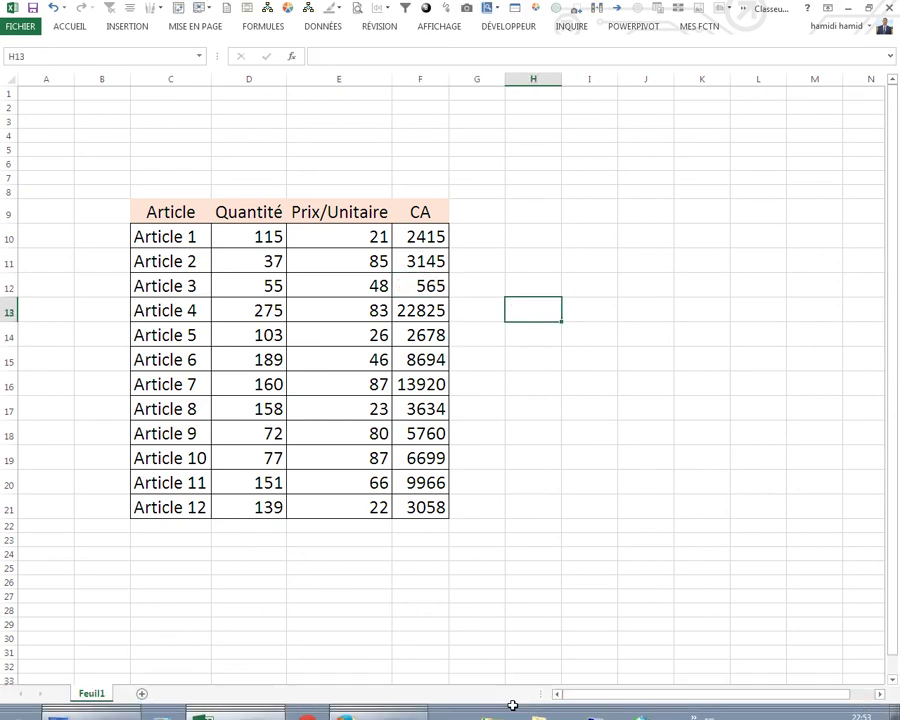
Step: Select F10:F21 and begin a new 'Utiliser une formule' rule, typing =non(estform
mouse_move(418, 228)
left_mouse_down()
mouse_move(433, 458)
mouse_move(424, 503)
left_mouse_up()
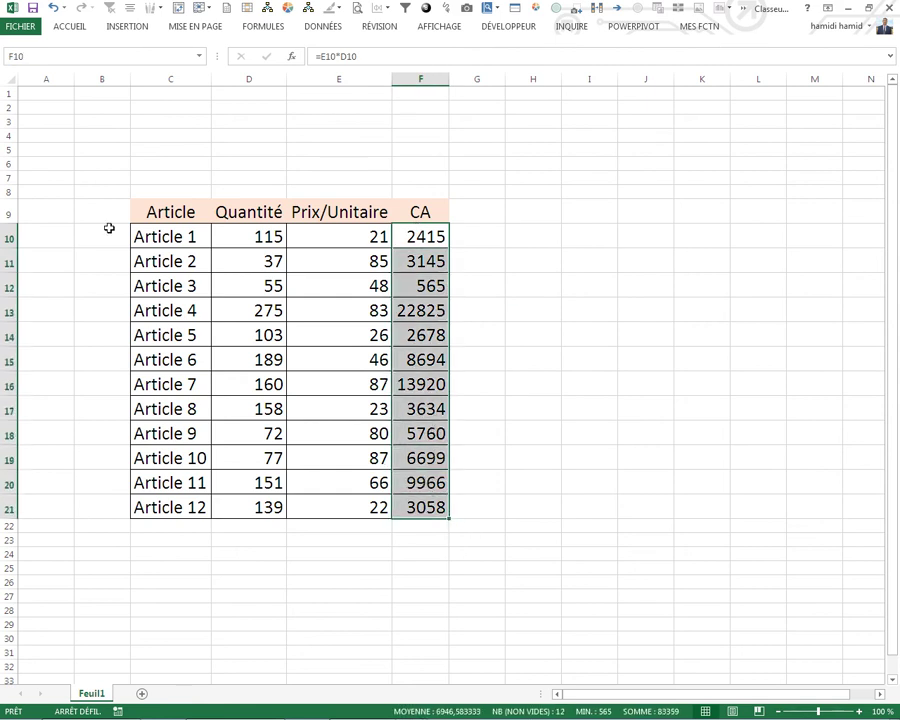
left_click(71, 28)
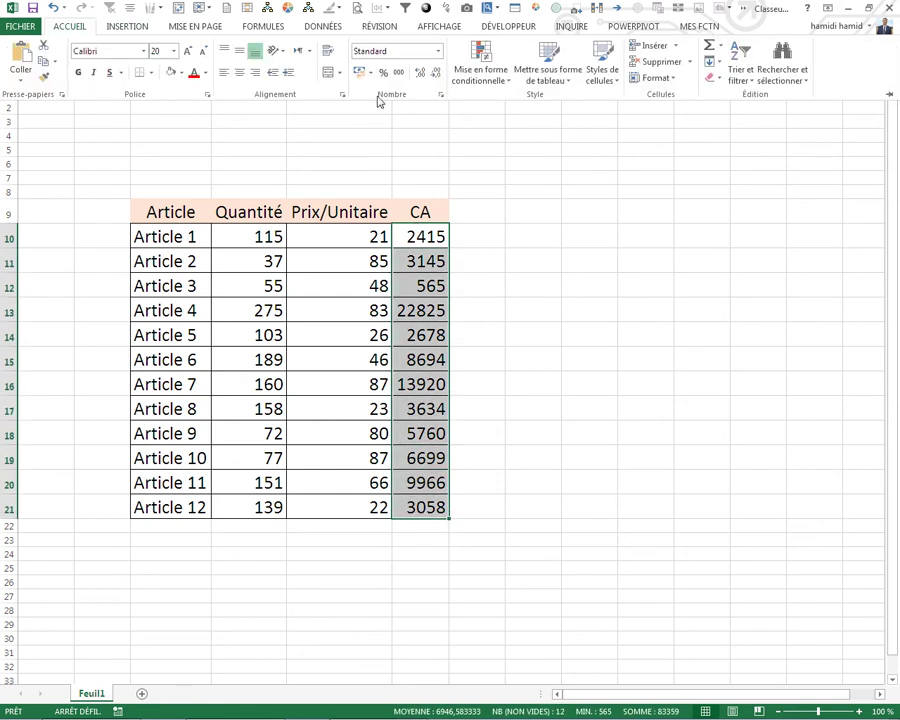
left_click(495, 77)
left_click(494, 291)
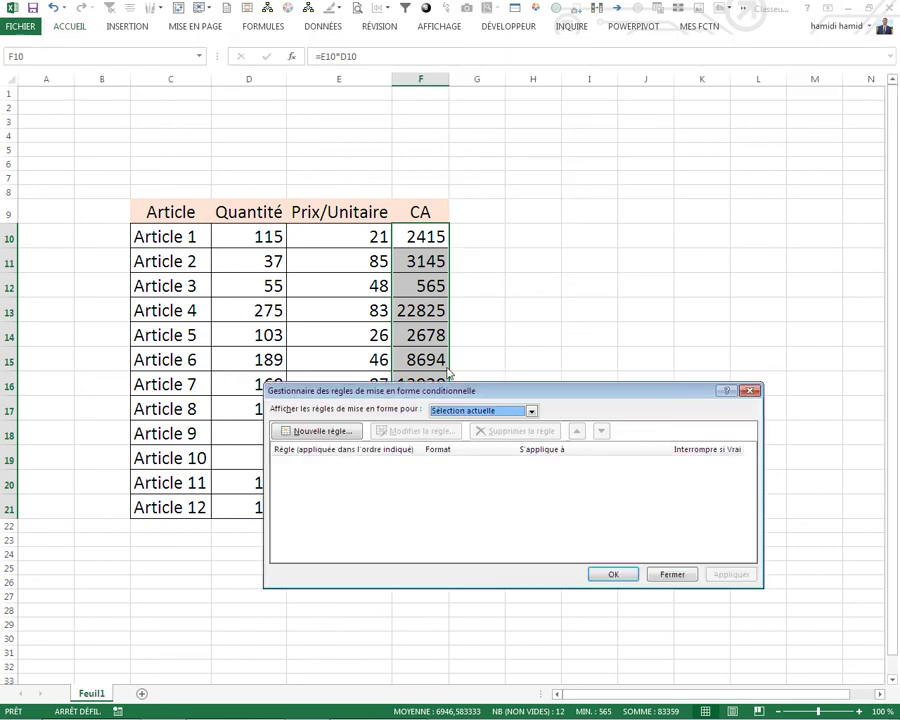
left_click(315, 430)
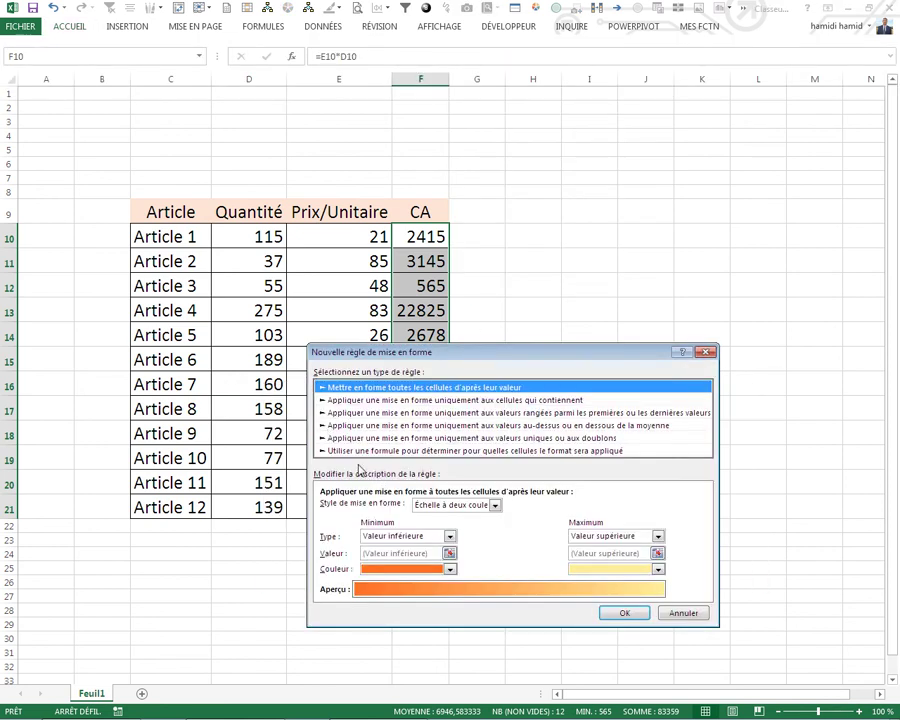
left_click(368, 452)
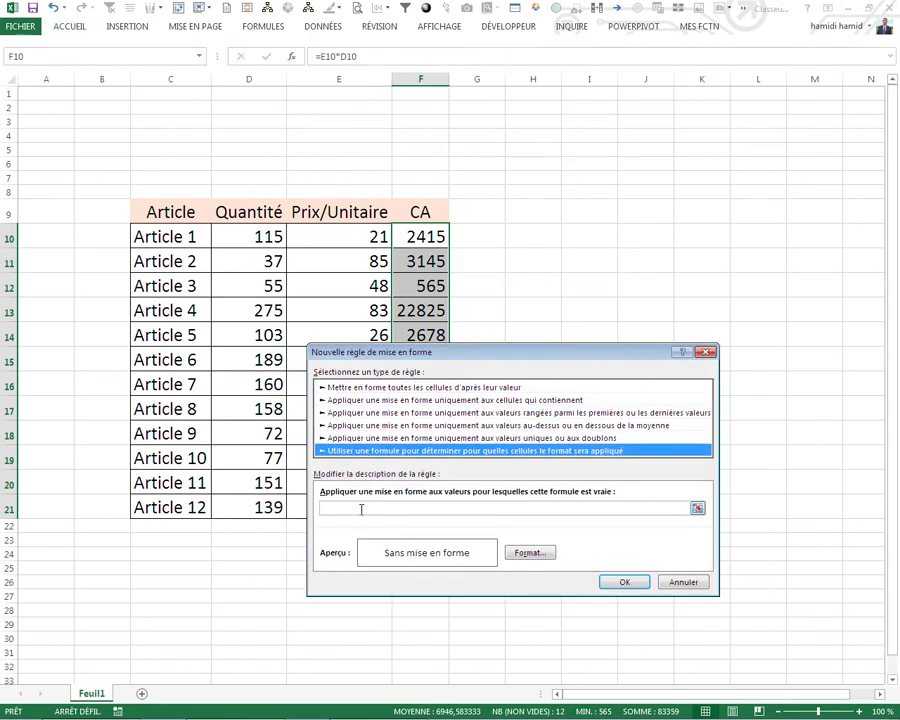
left_click(352, 511)
type("=non(estformu")
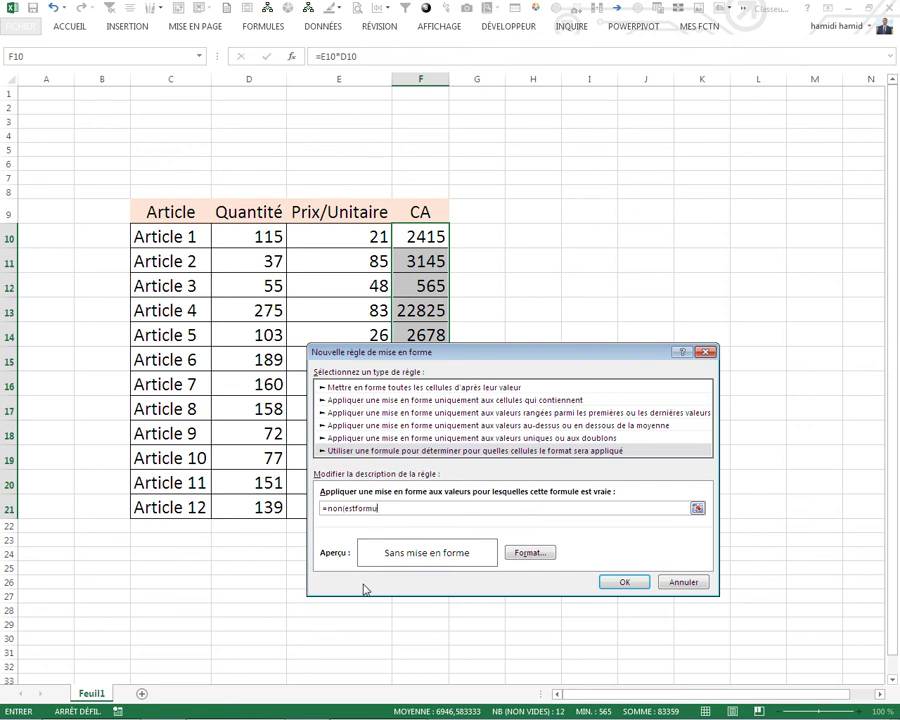
Step: Complete the rule formula =non(estformule(f10)) and give matching cells a red fill
type("le")
type("(f10")
left_click(529, 553)
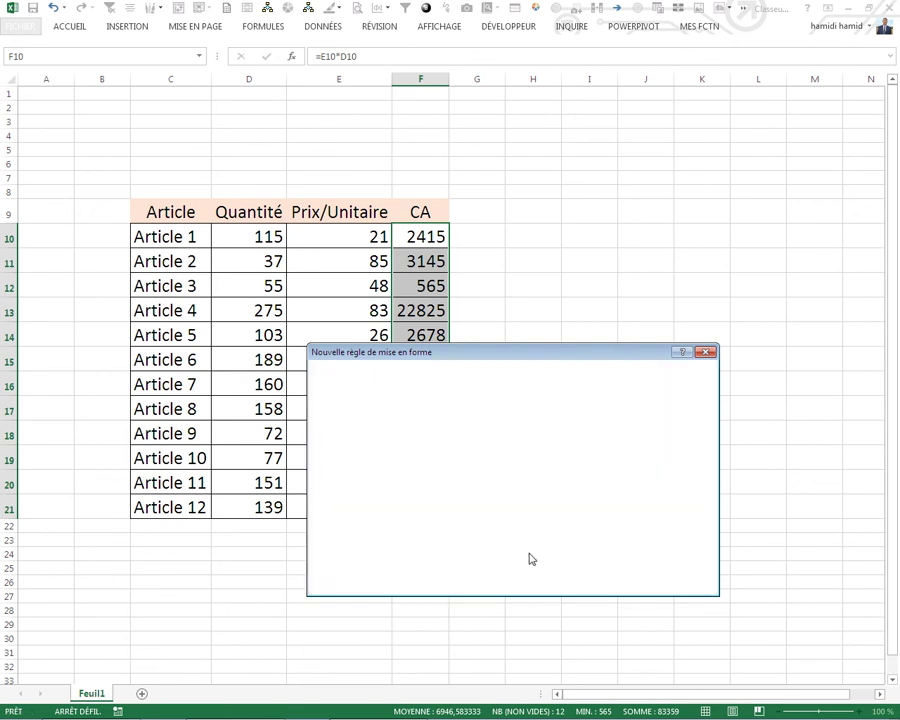
left_click(351, 455)
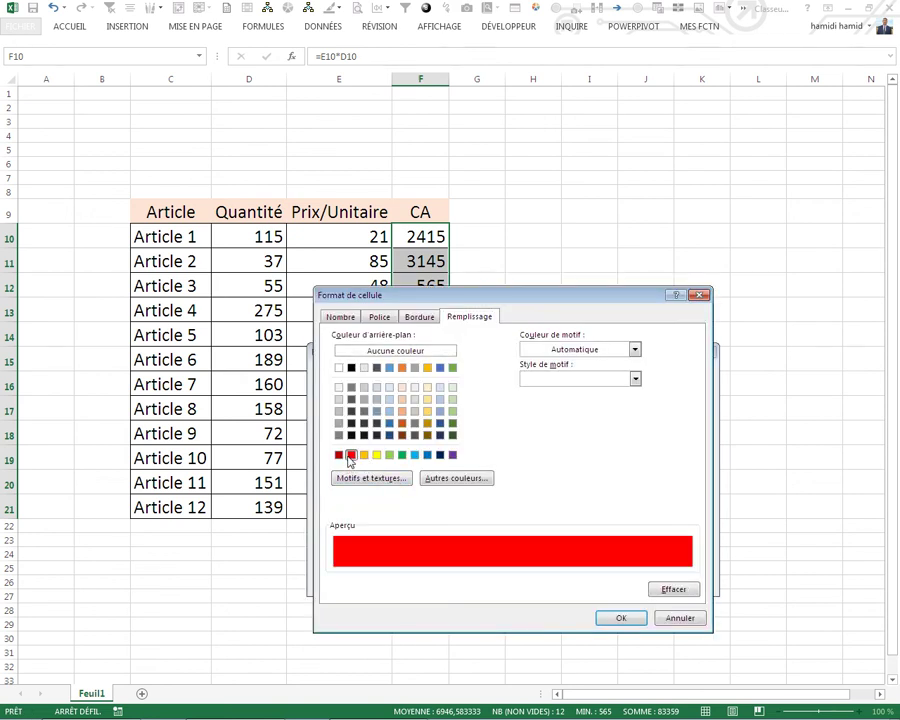
left_click(621, 617)
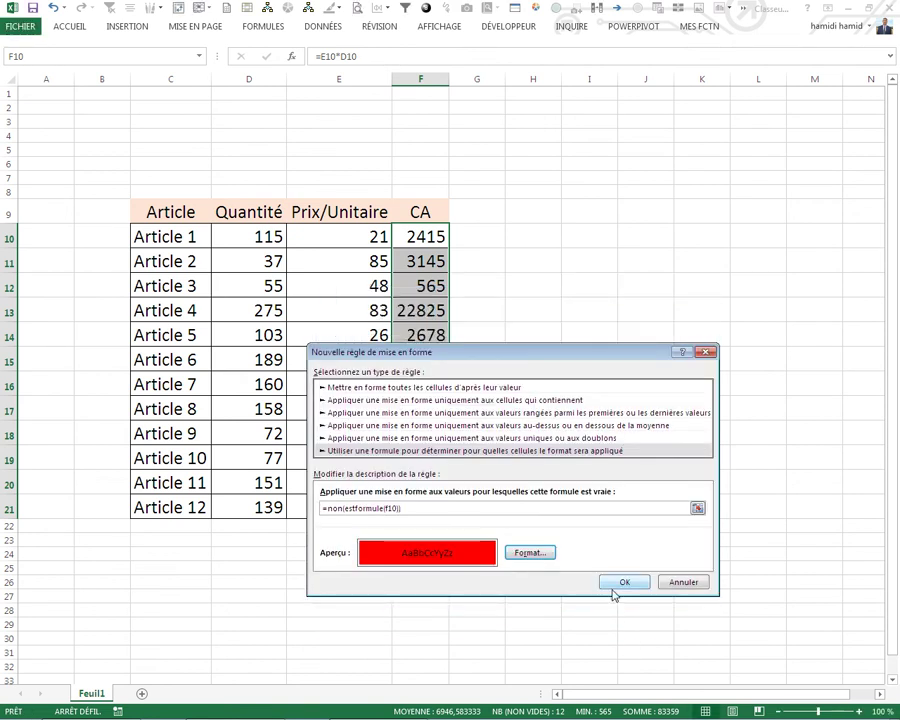
left_click(613, 588)
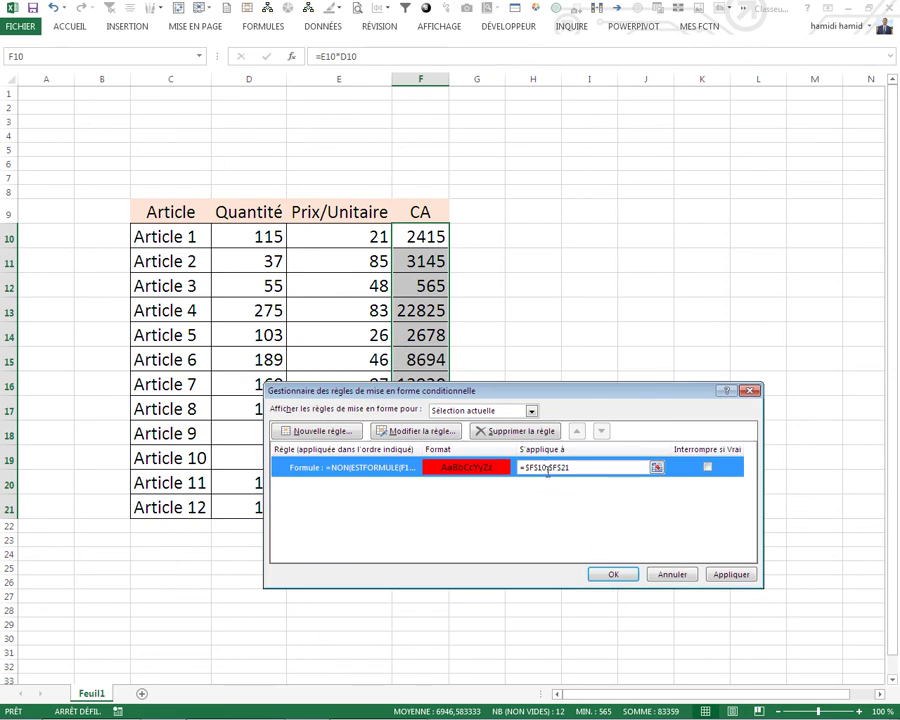
Step: Confirm the rule applies to =$F$10:$F$21, turning the typed 565 in F12 red
left_click(547, 469)
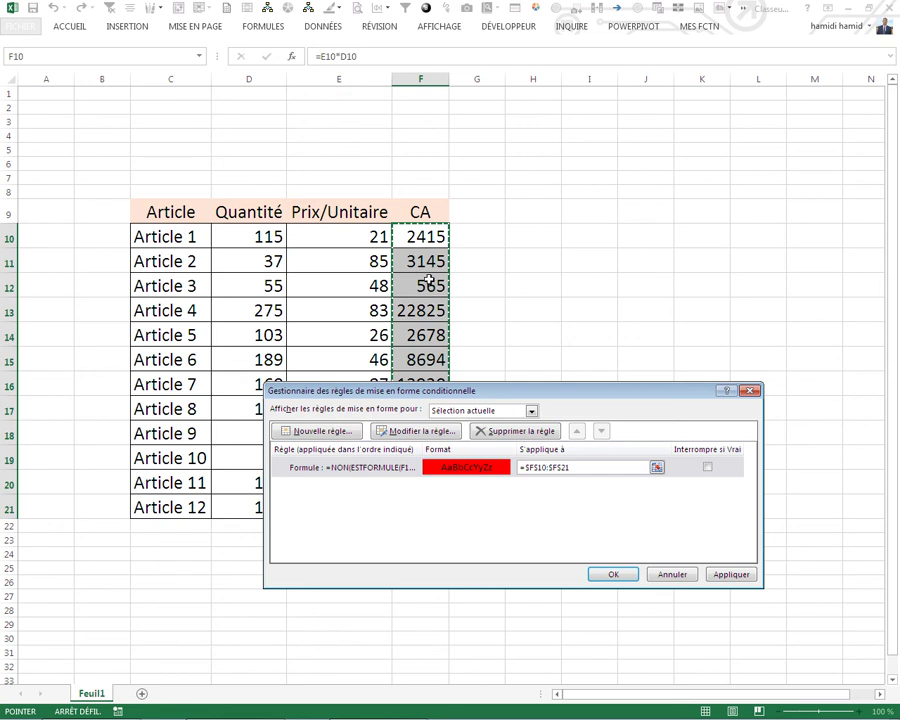
left_click(613, 576)
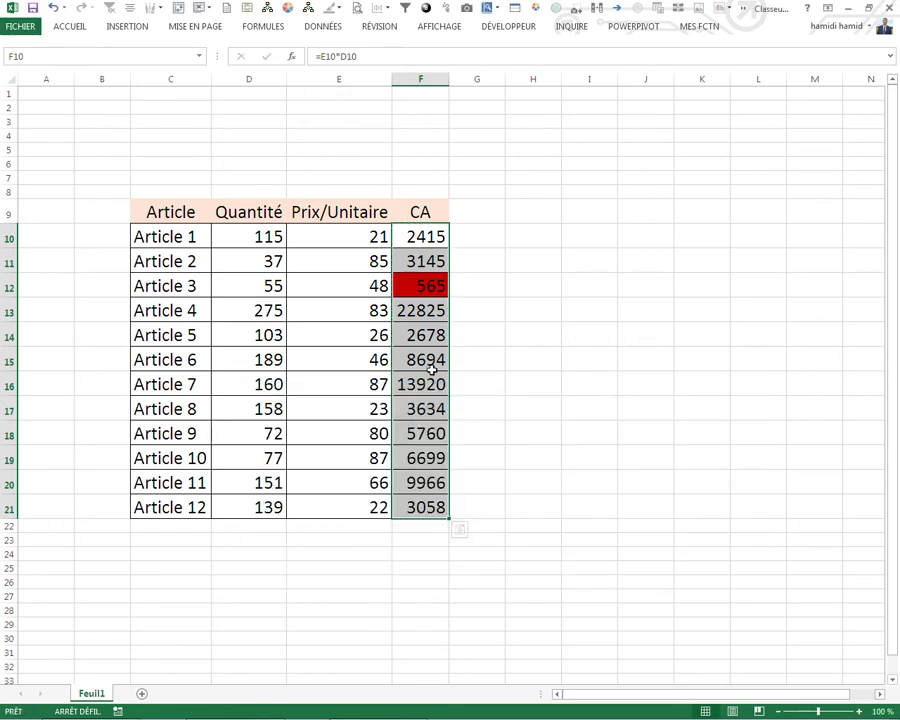
Step: Refill the CA formula from F11 down to F14, then hard-type 256 into F19
left_click(434, 262)
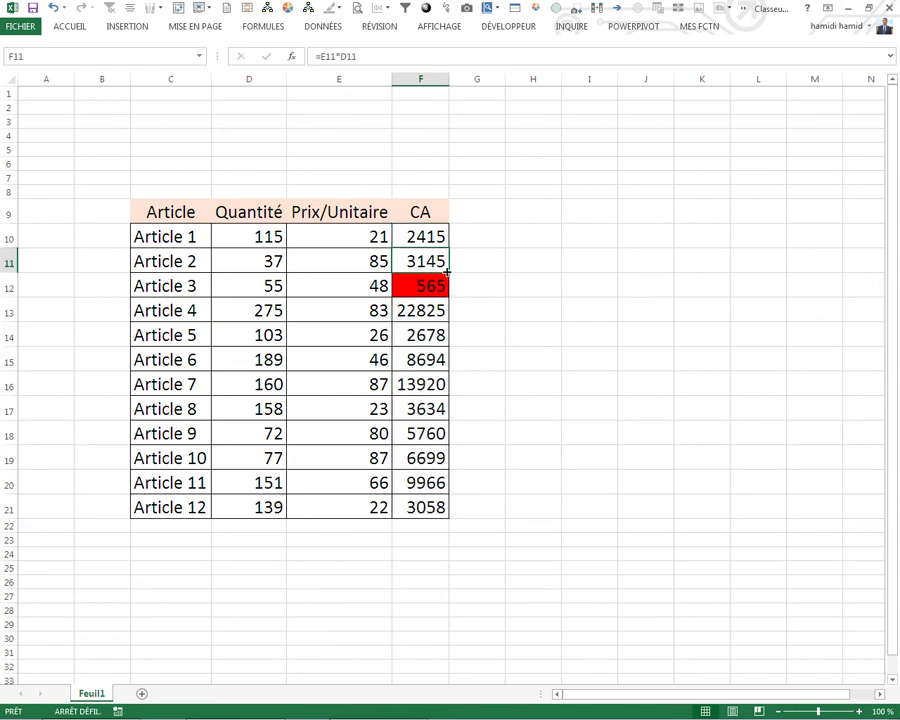
left_click_drag(447, 271, 440, 340)
left_click(416, 458)
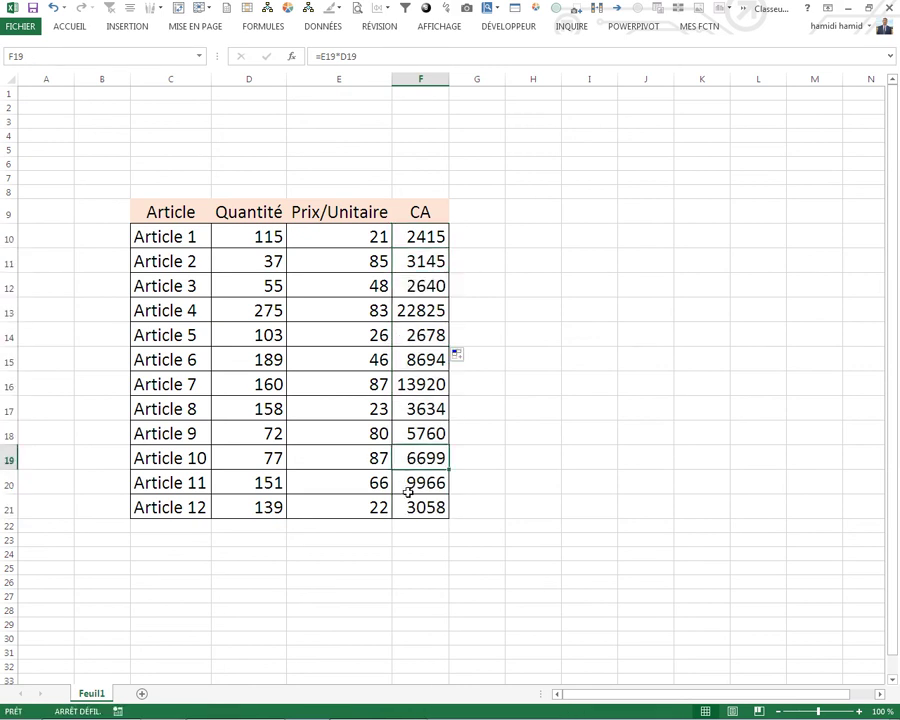
type("256")
left_click(513, 480)
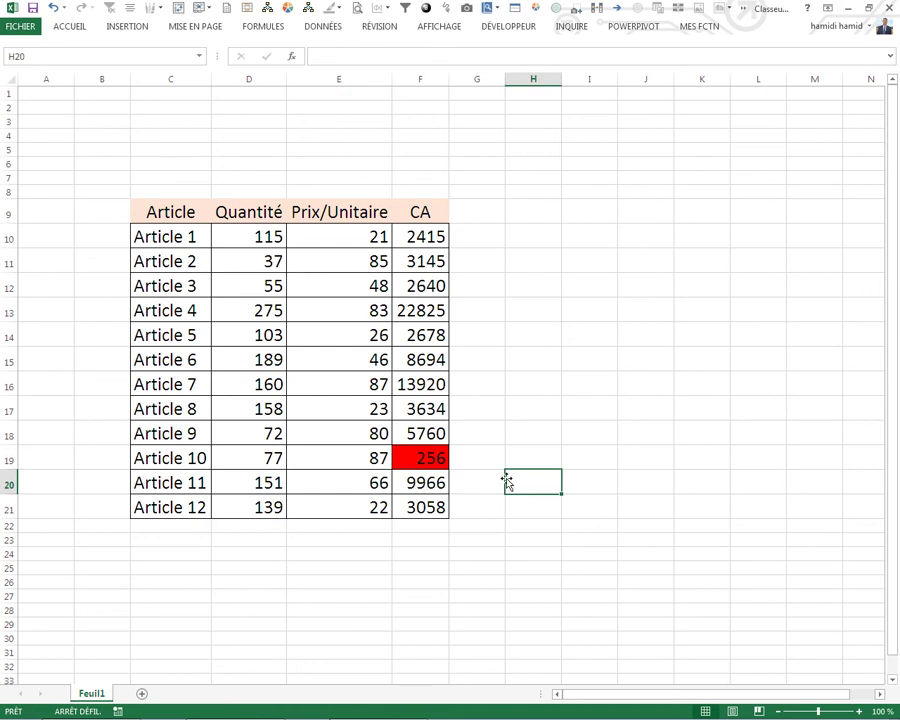
left_click(435, 461)
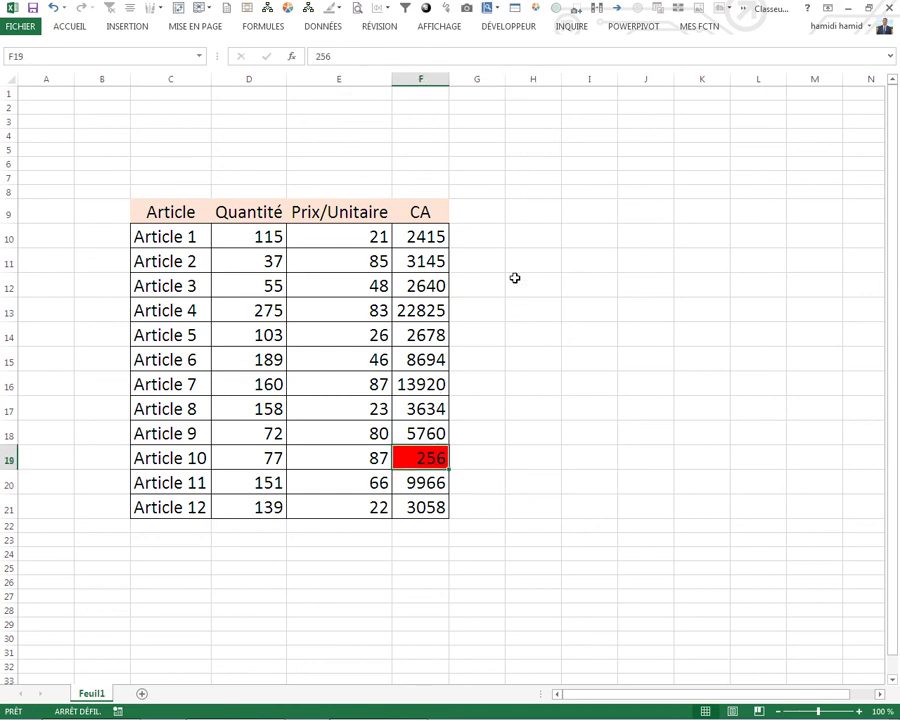
Step: Enter ESTFORMULE() in H9 as plain text, without the leading equals sign
left_click(522, 224)
type("=")
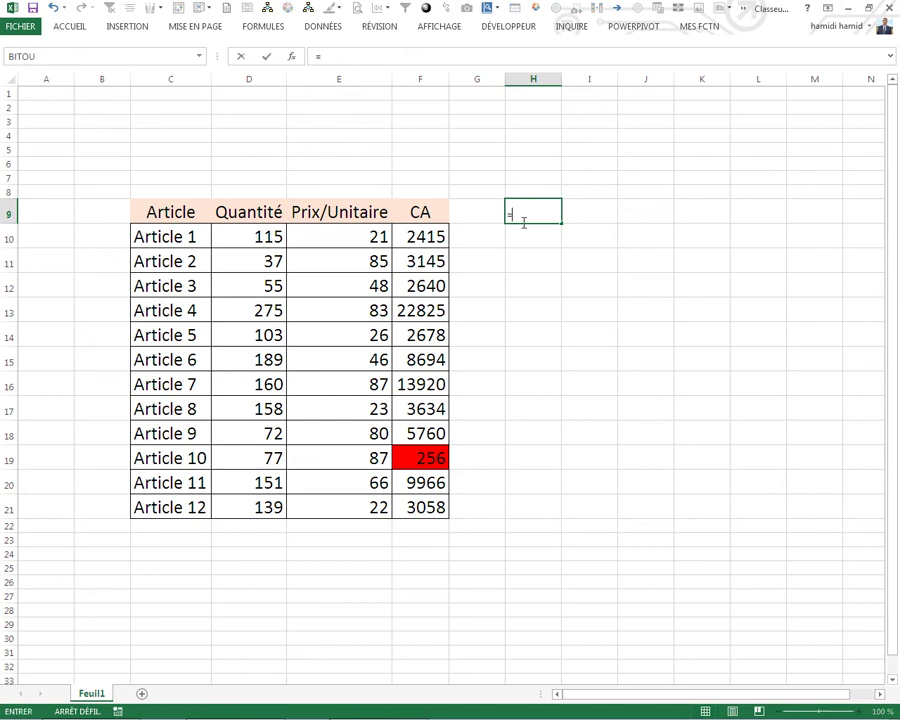
type("est")
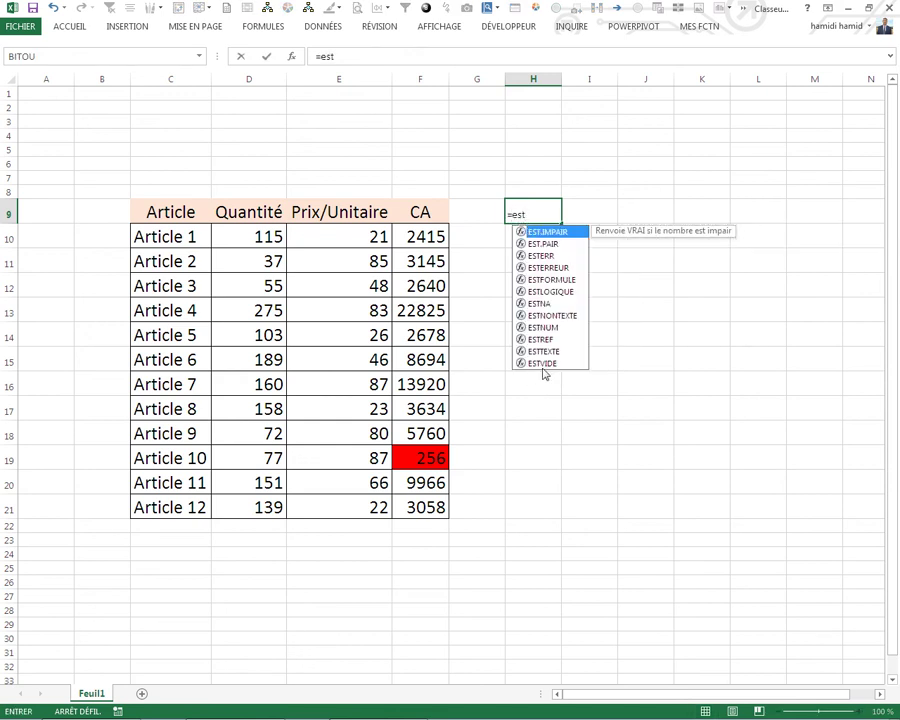
type("fo")
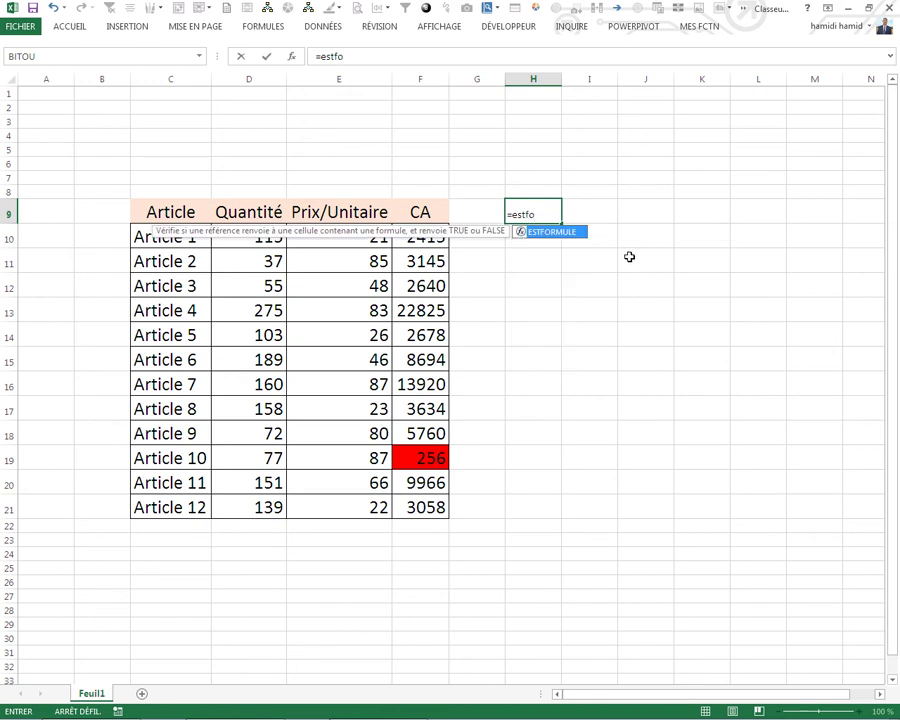
double_click(544, 234)
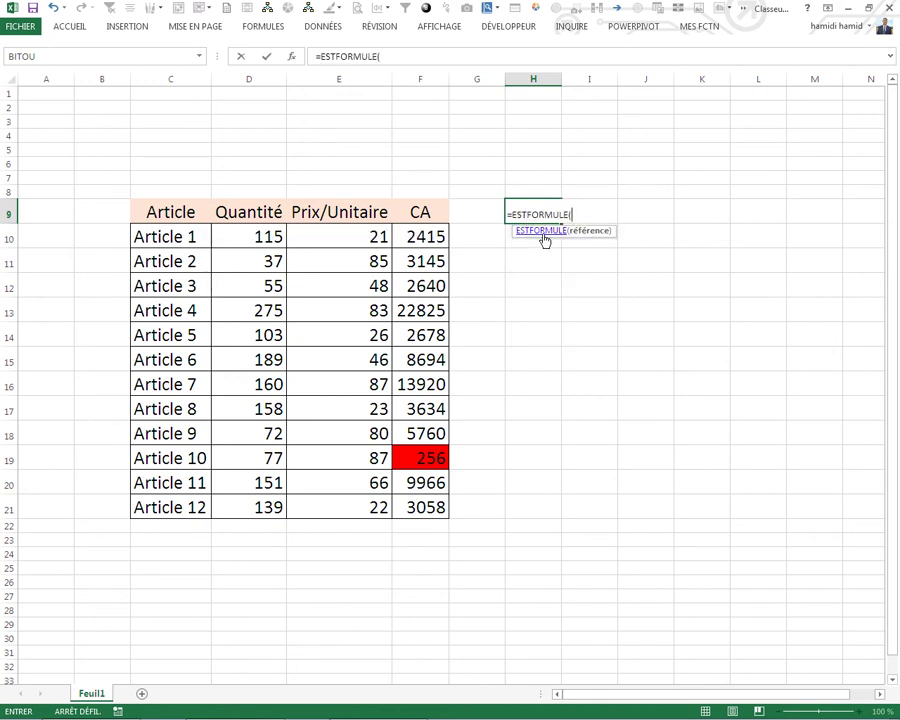
type(")")
left_click(509, 214)
key("BackSpace")
left_click(527, 309)
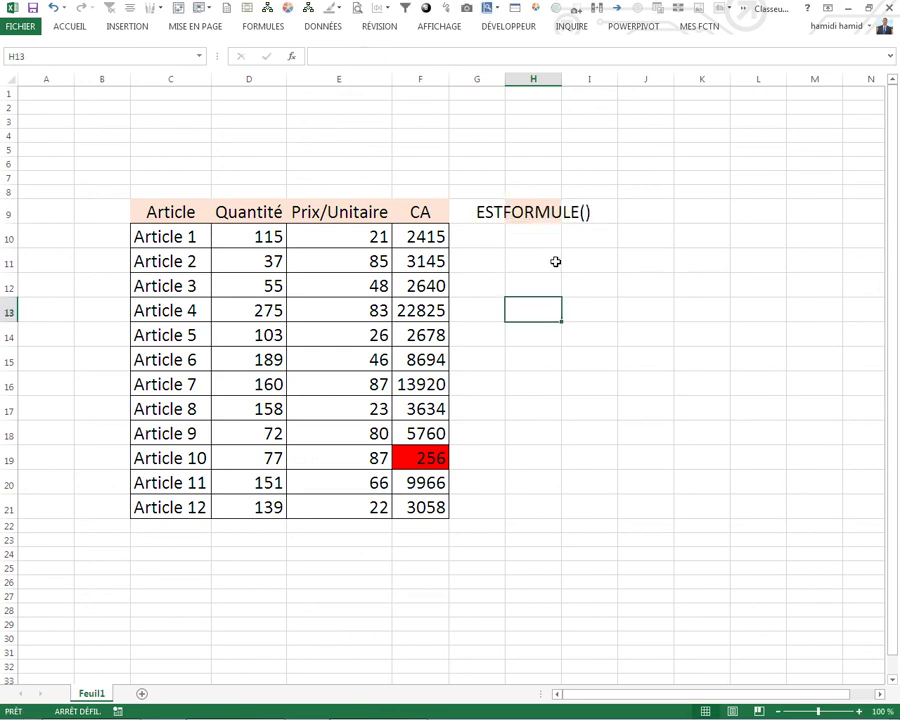
Step: Increase the font size of the ESTFORMULE() label in H9 two steps
right_click(600, 207)
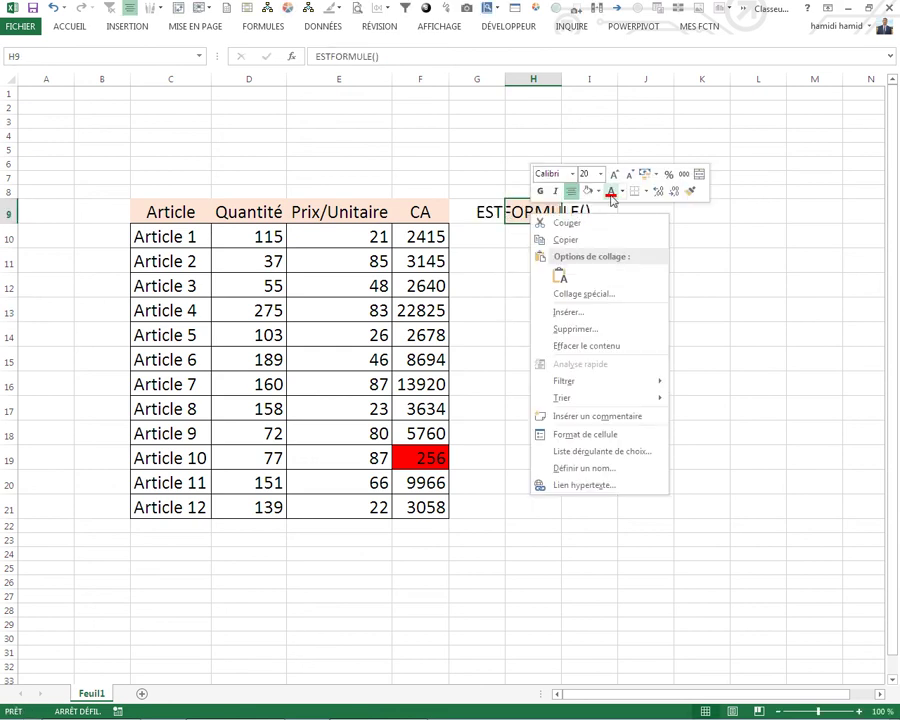
left_click(613, 176)
left_click(612, 177)
left_click(589, 288)
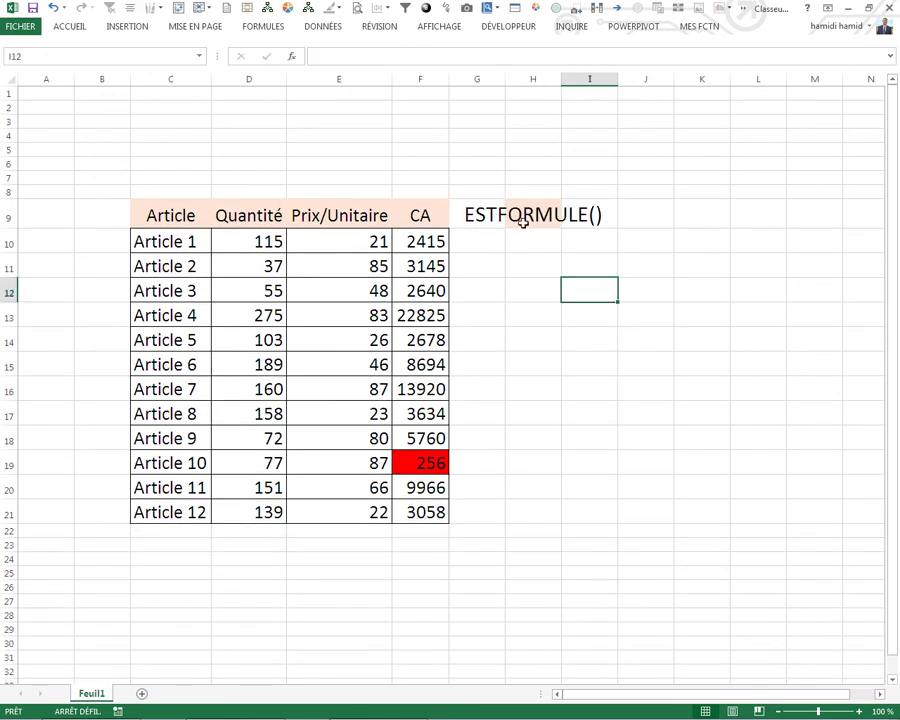
Step: Fill the header band G9:J9 with grey
left_click_drag(494, 213, 659, 204)
right_click(659, 204)
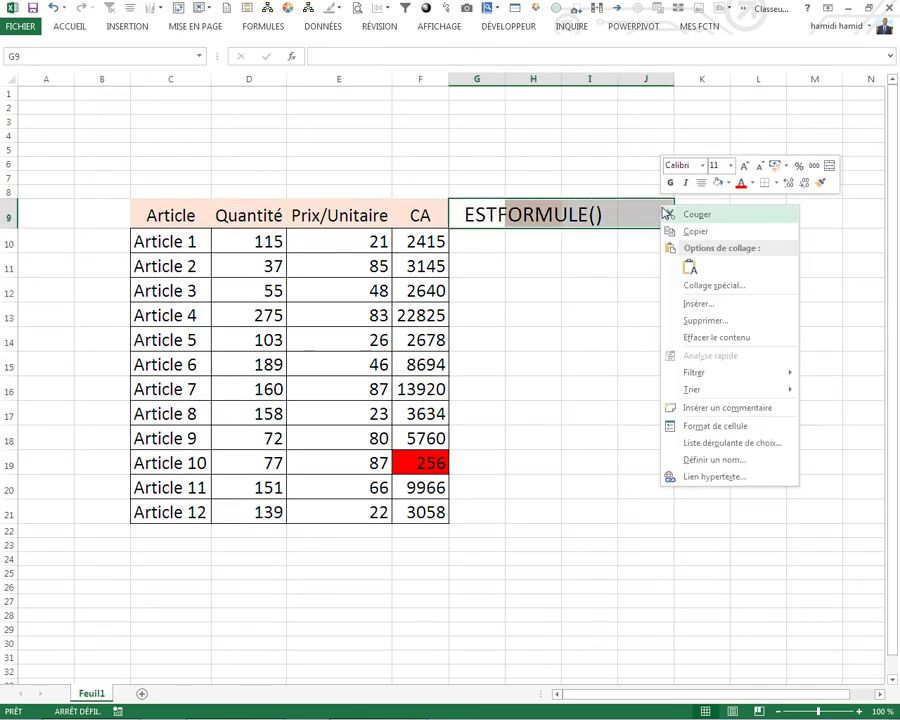
left_click(727, 183)
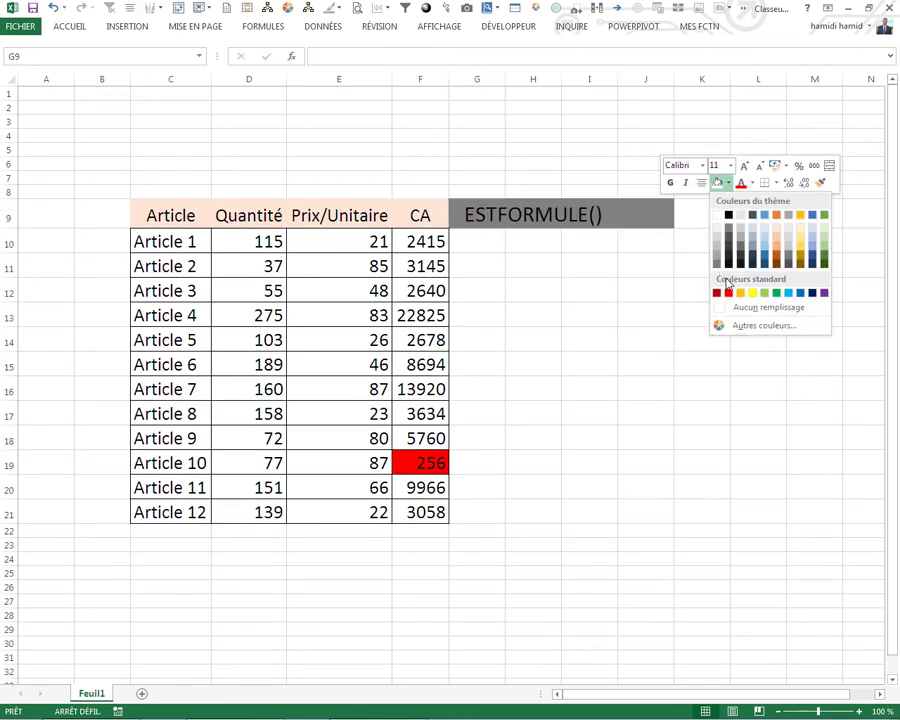
left_click(717, 245)
left_click(589, 314)
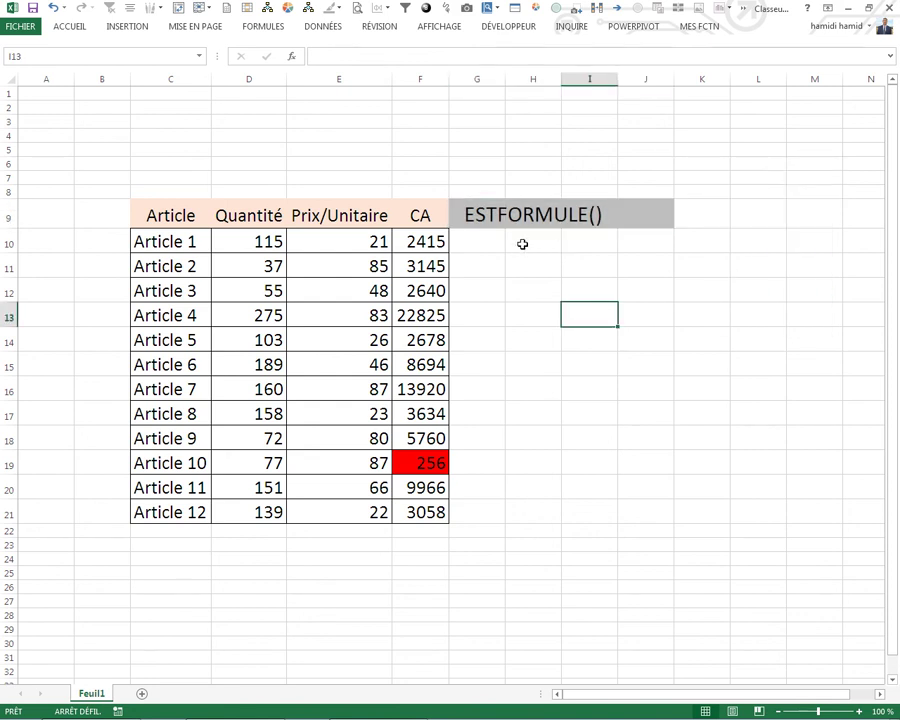
left_click(455, 213)
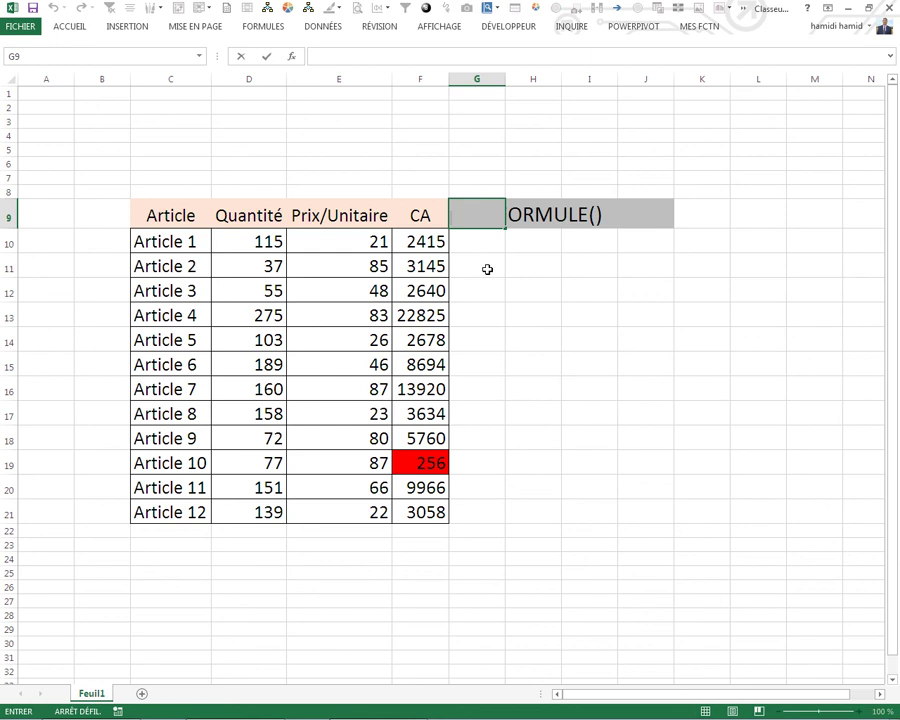
left_click(519, 227)
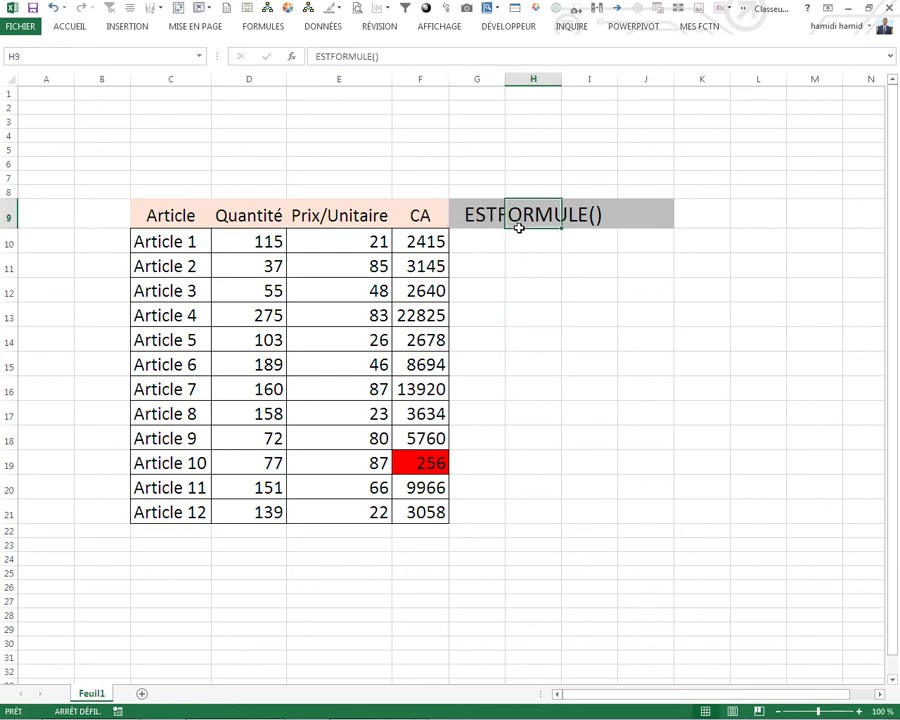
Step: Turn the H9 label into the formula =ESTFORMULE(F12)
left_click(307, 60)
type("=")
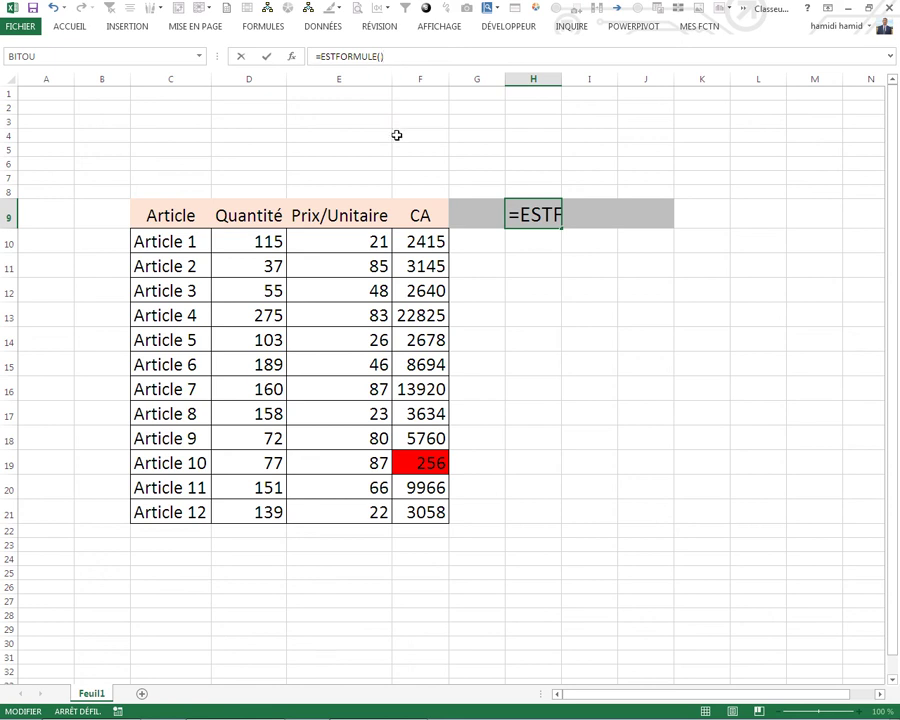
key("BackSpace")
left_click(422, 290)
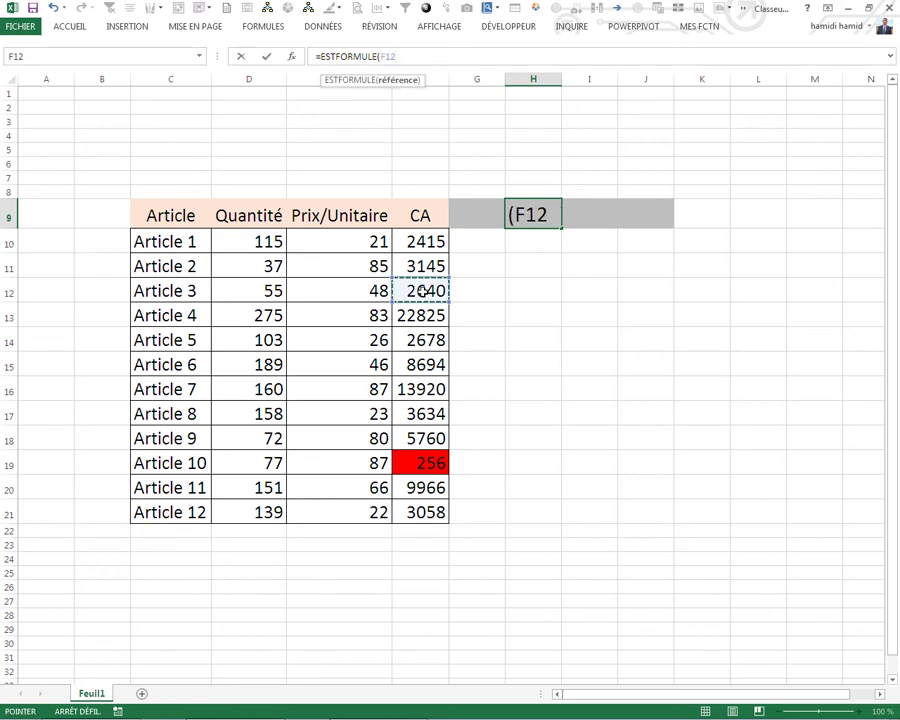
type(")")
key("Return")
Step: Inspect H9's formula and F12 reference, confirming it returns VRAI
left_click(545, 218)
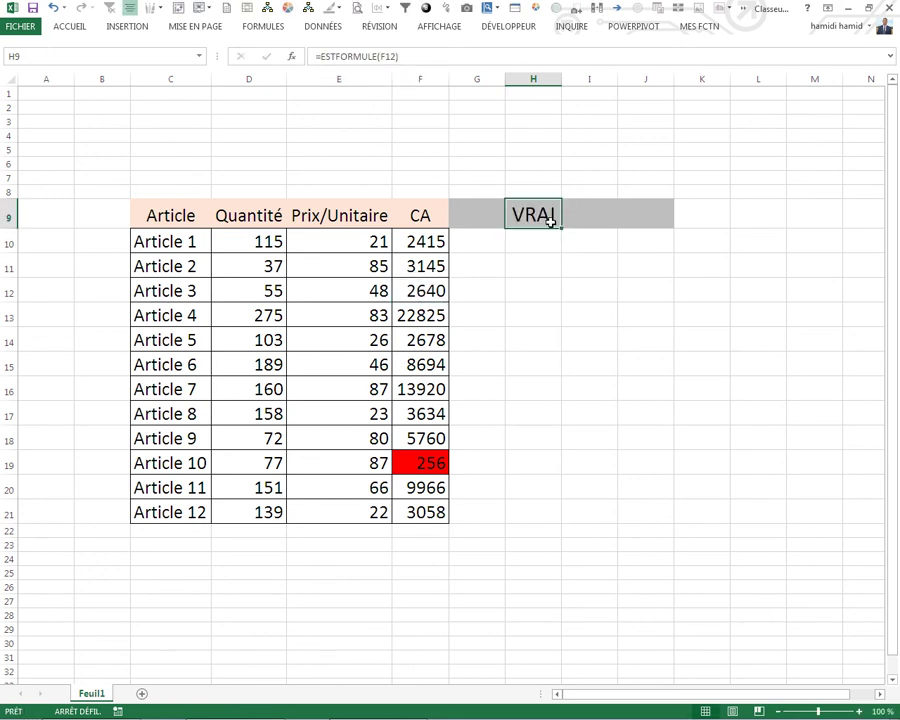
double_click(540, 222)
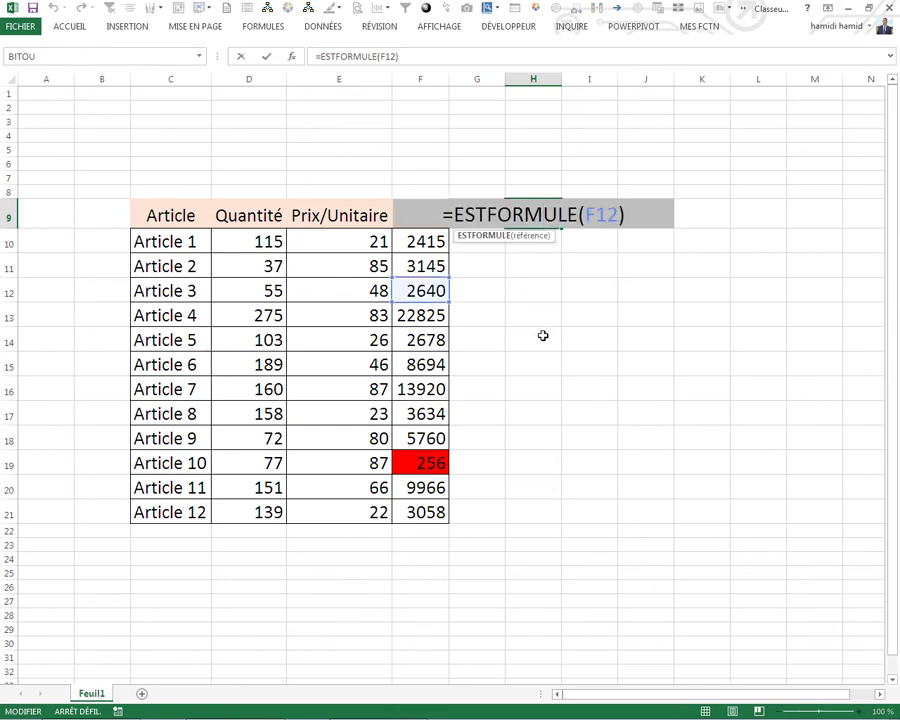
key("Escape")
left_click(540, 386)
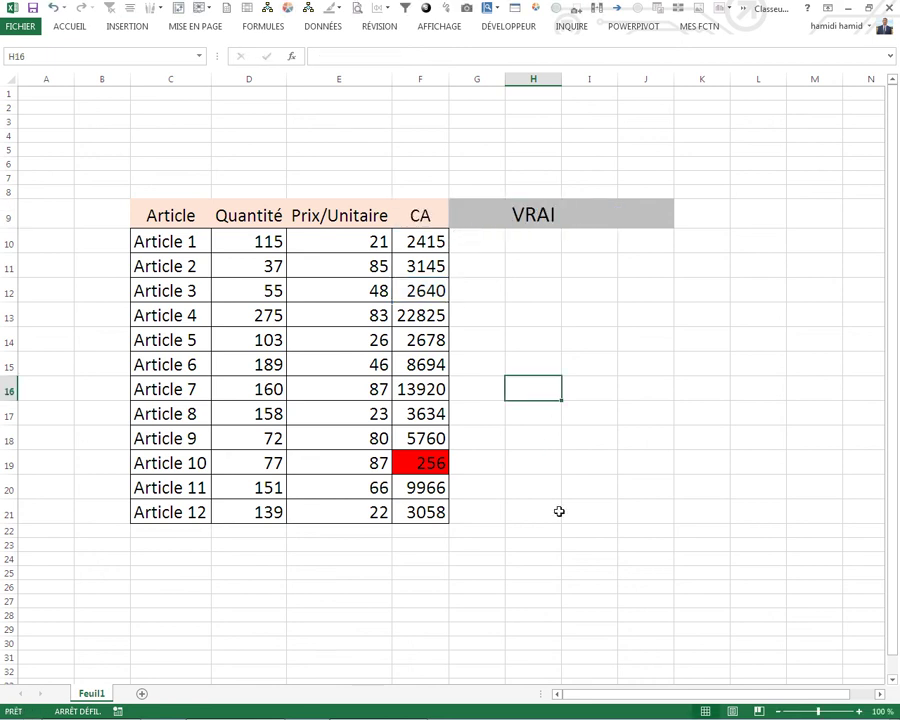
left_click(570, 530)
left_click(577, 469)
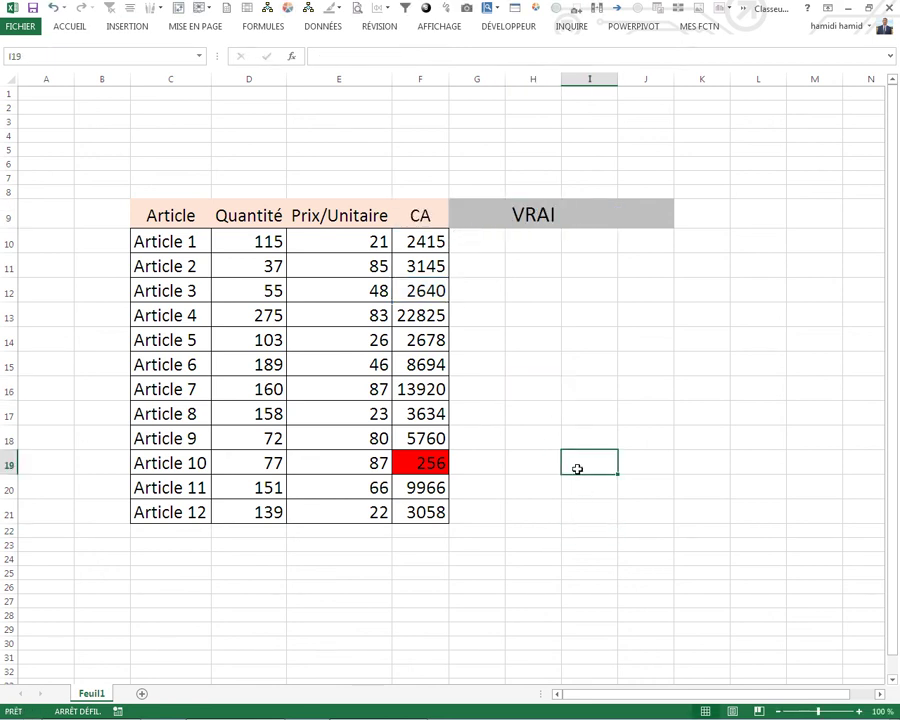
Step: Enter the date 02/07/2017 in I19 and enlarge it to 14 pt
type("02-07-2")
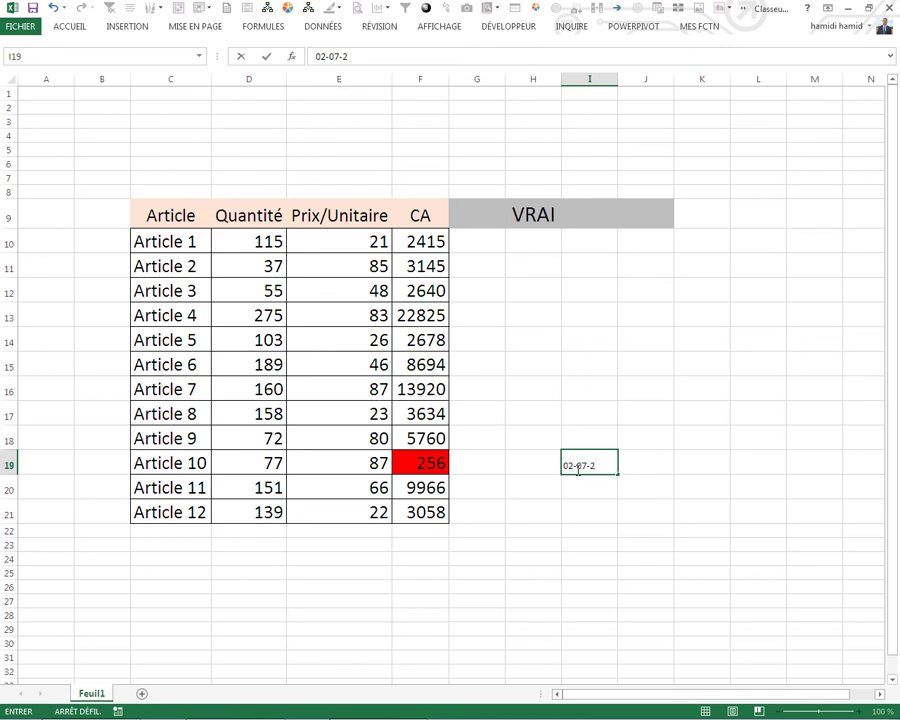
left_click(577, 466)
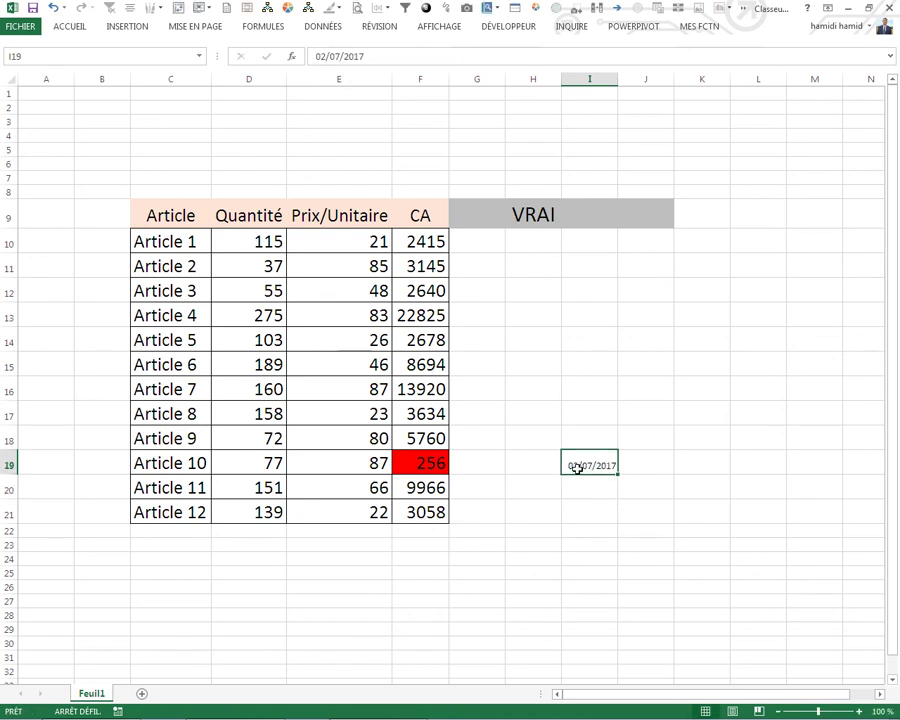
right_click(577, 468)
left_click(655, 491)
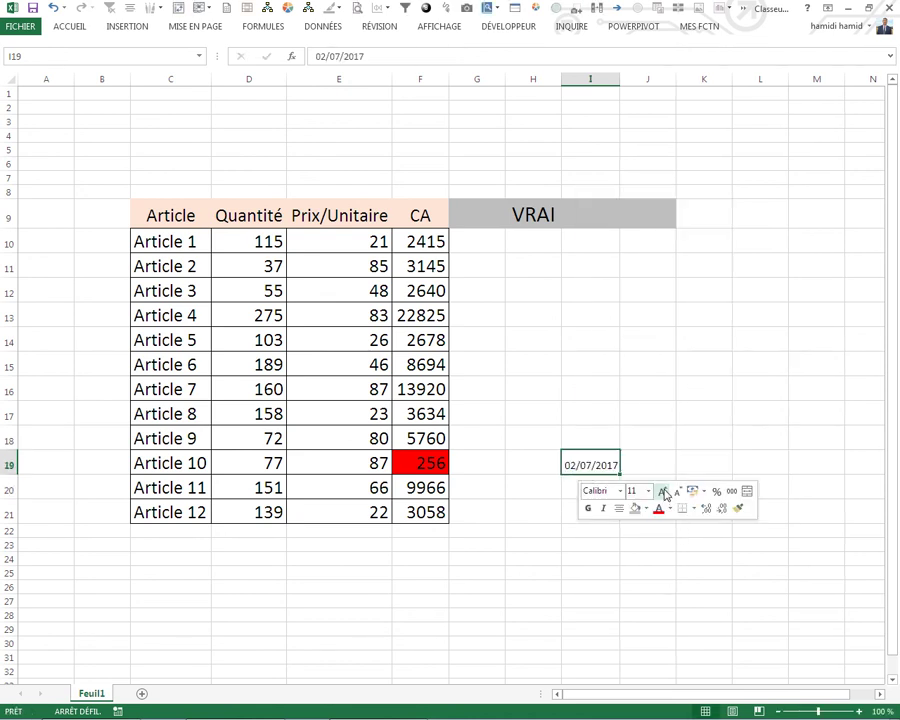
left_click(662, 491)
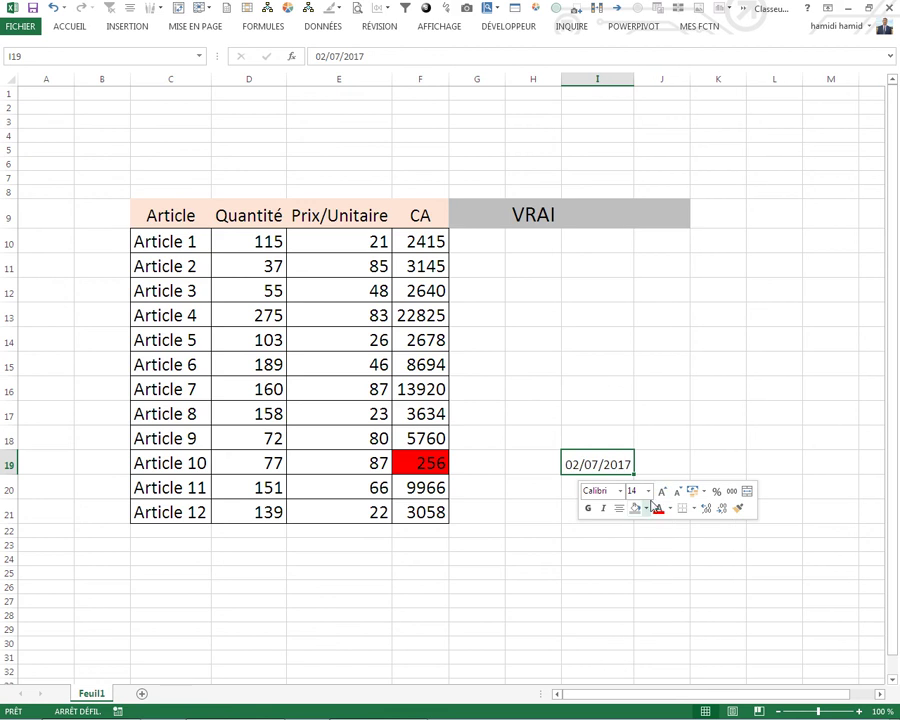
Step: Type a name into cell I10
left_click(594, 256)
type("sihamid")
key("Return")
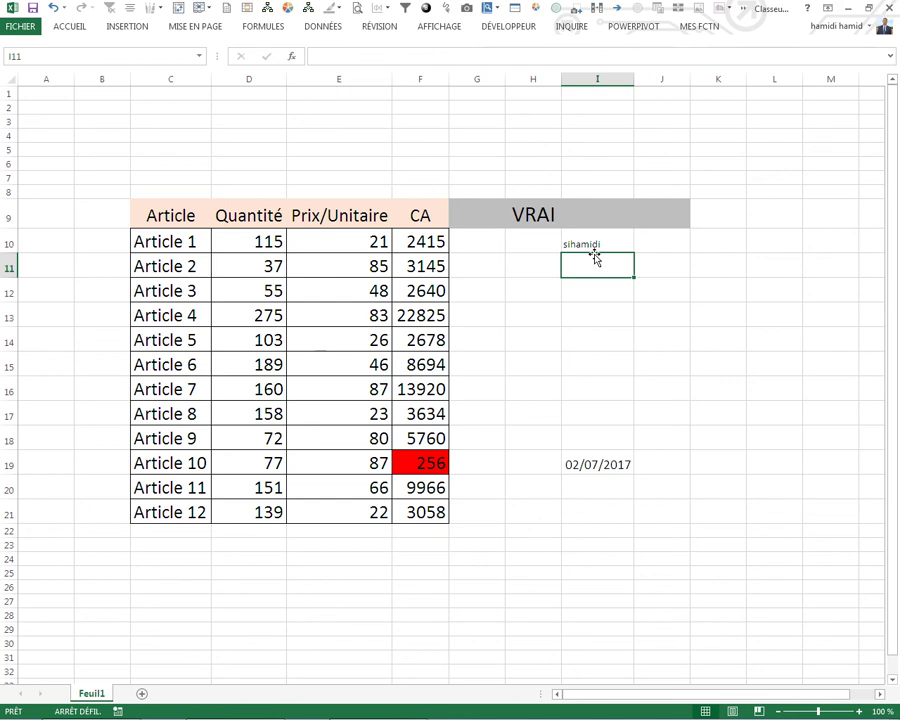